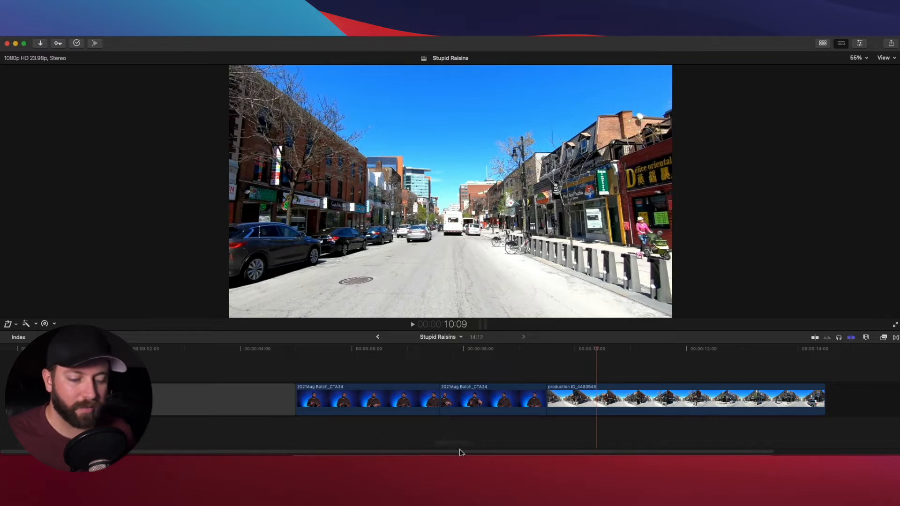
Switch to Chrome and request the 70 free LUTs from Color Grading Central through the option for people without Instagram.
click(611, 469)
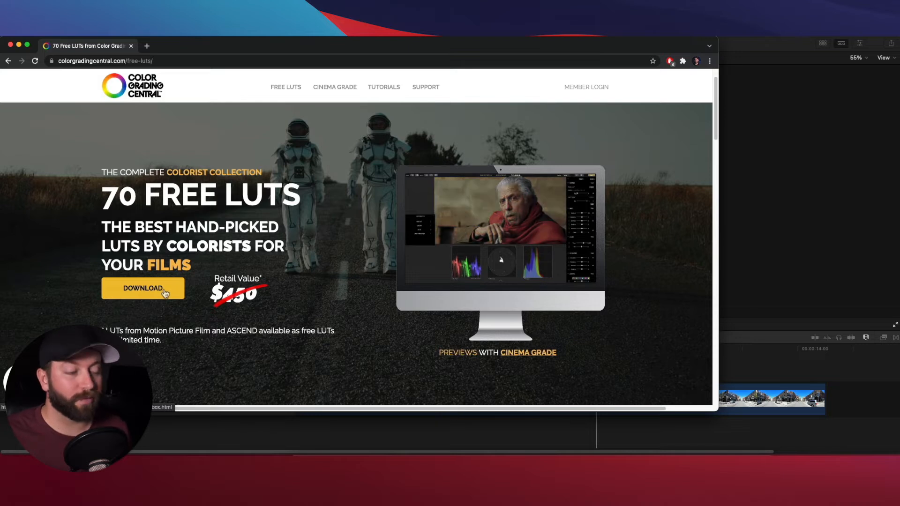
click(134, 292)
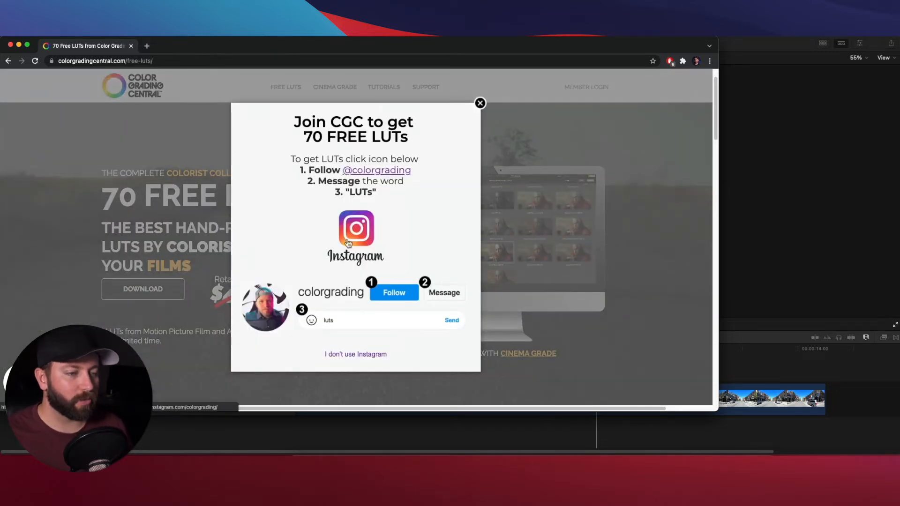
click(347, 356)
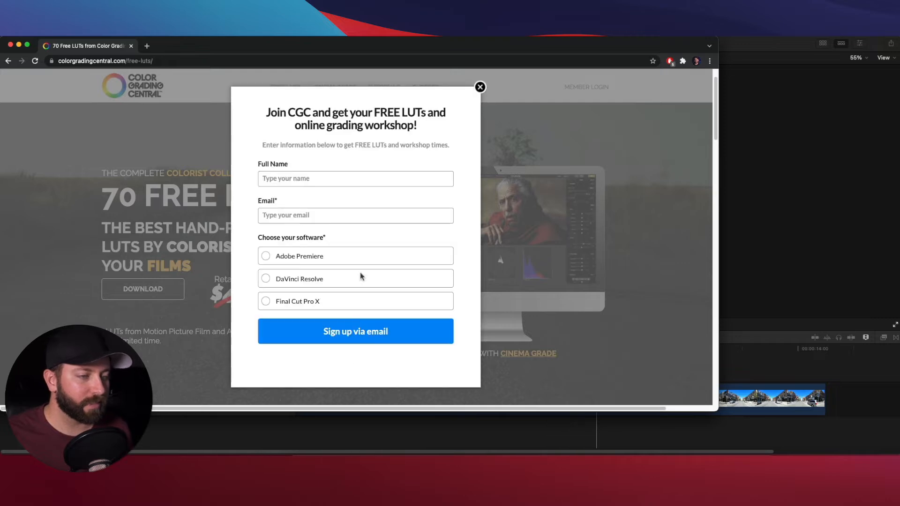
Fill in the full name on the free LUTs sign-up form and go on to the email field.
click(344, 176)
click(326, 198)
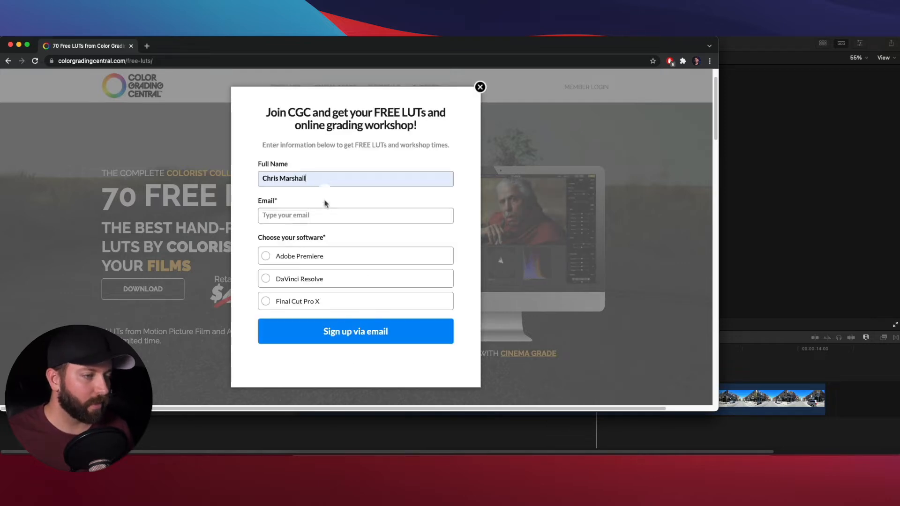
click(329, 218)
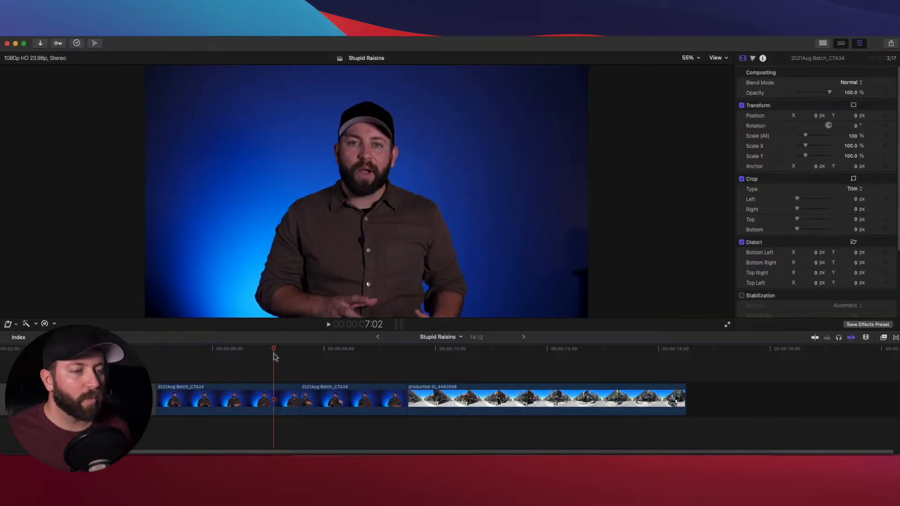
Select the first 2021Aug Batch_CTA34 clip in the Final Cut Pro timeline and place the playhead at 7:03.
drag(274, 352, 256, 351)
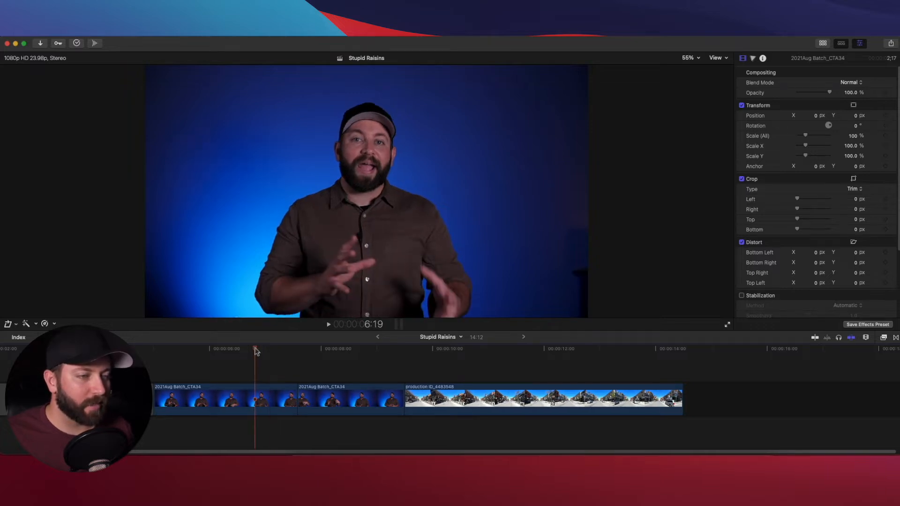
click(258, 407)
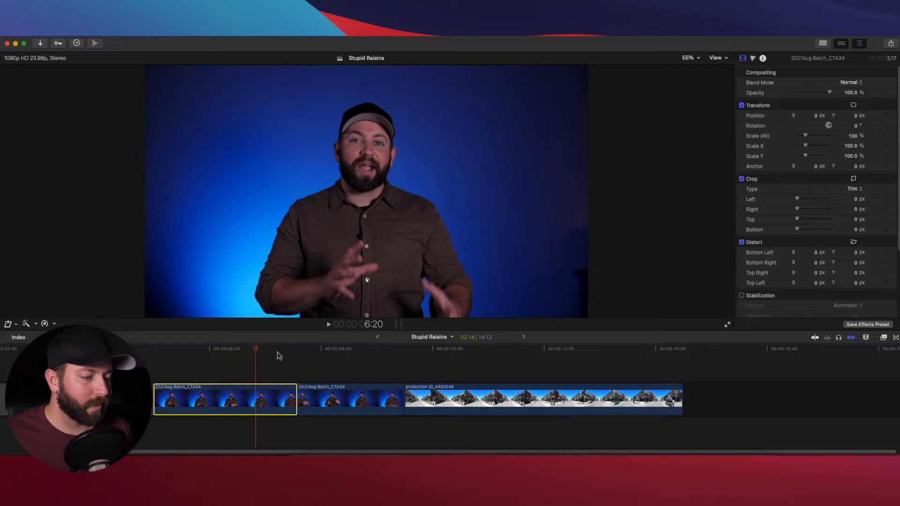
click(253, 350)
drag(253, 350, 275, 351)
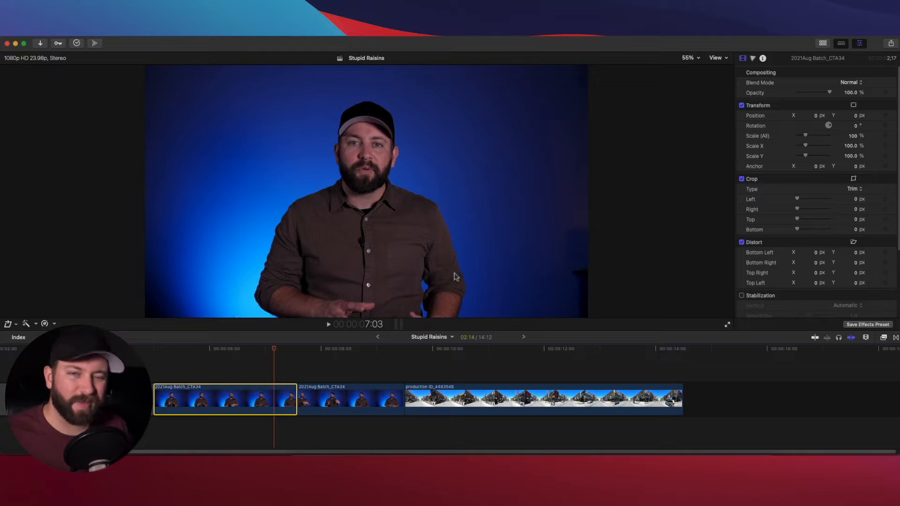
Show the selected clip's color correction settings and display the video scopes beside the viewer.
click(753, 58)
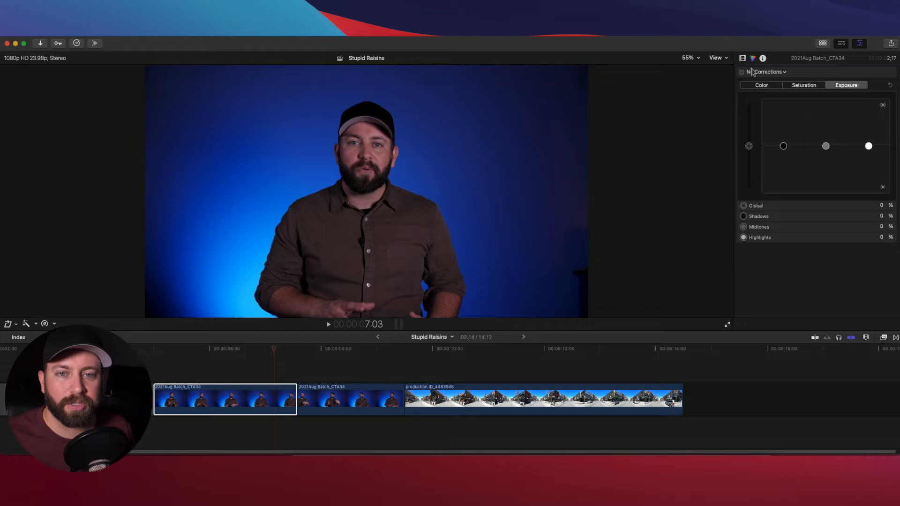
click(725, 59)
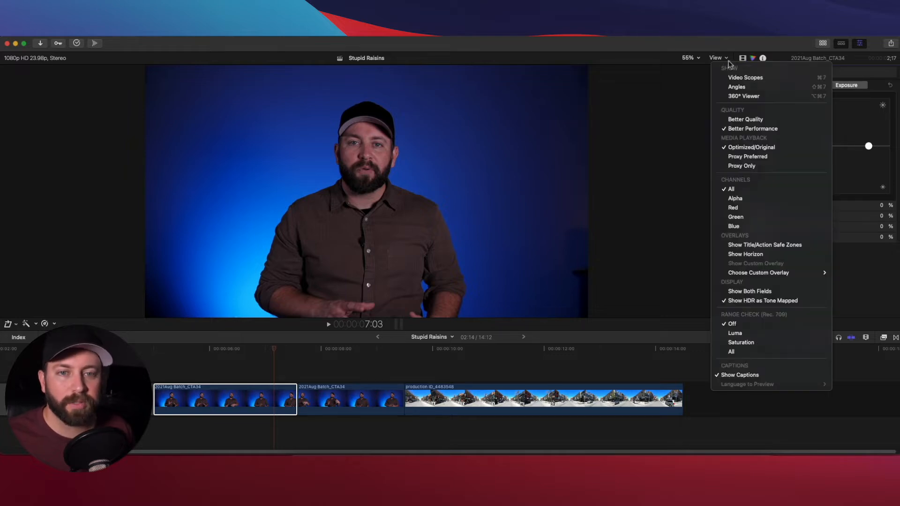
click(730, 78)
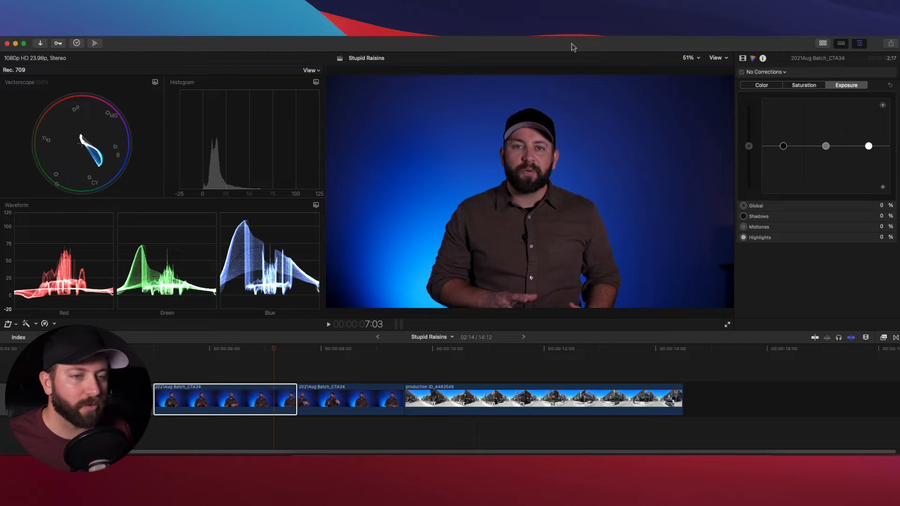
Add a Hue/Saturation Curves correction, sample the blue background for Hue vs Sat, and lower the saturation of those blues.
click(766, 72)
click(787, 119)
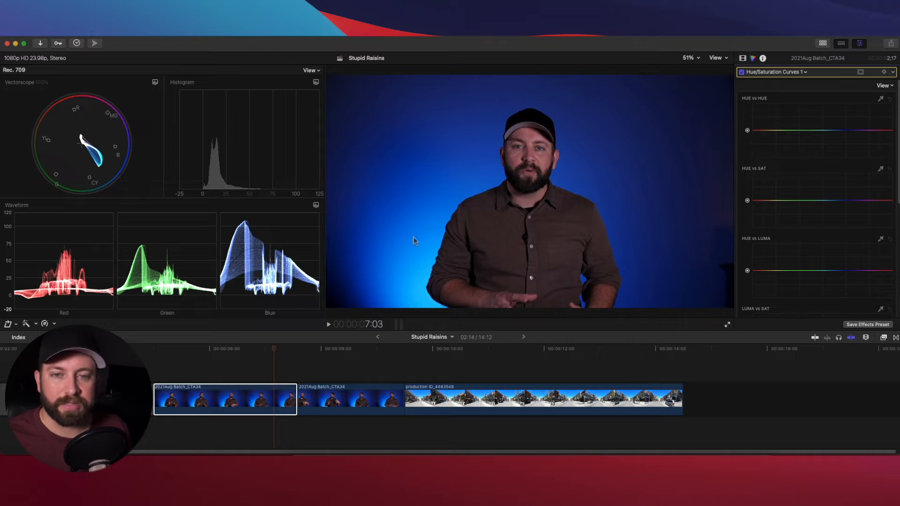
click(881, 169)
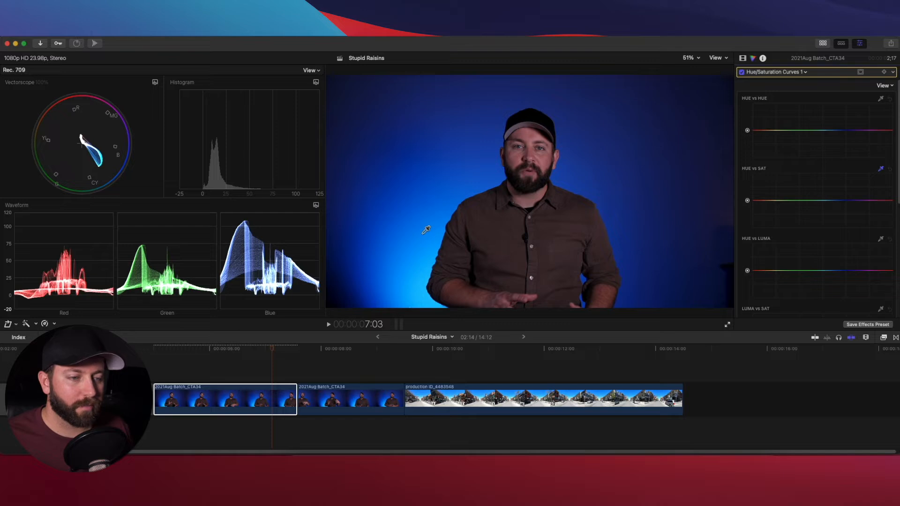
click(423, 231)
drag(835, 200, 827, 212)
Add a Color Board correction, lower the midtones exposure to -28%, and raise the highlights exposure to 20%.
click(805, 72)
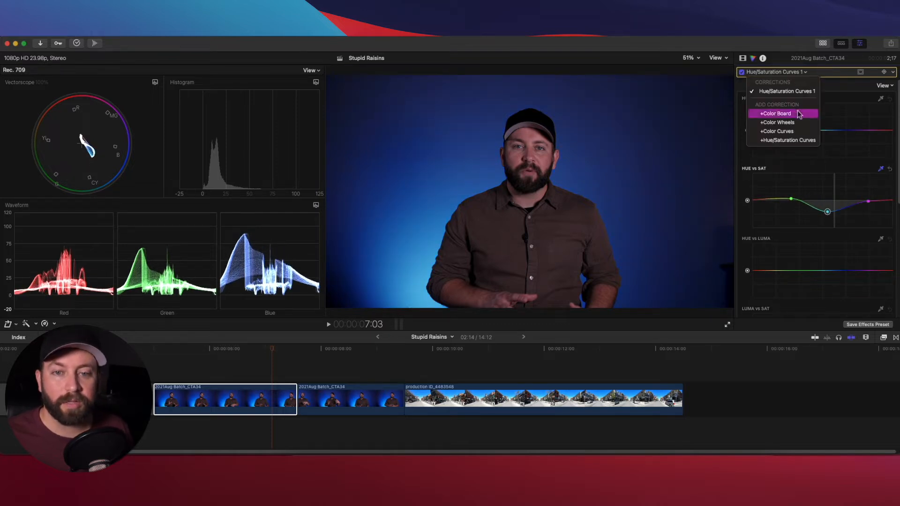
click(783, 116)
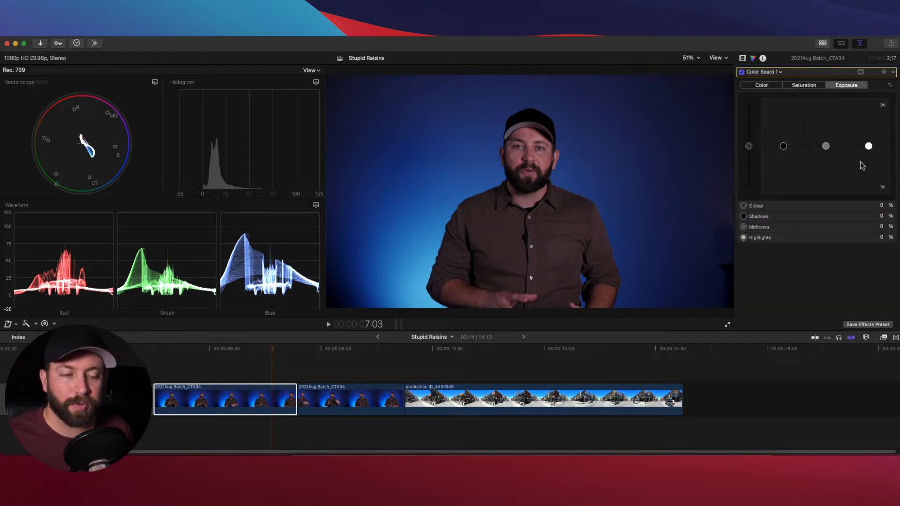
drag(869, 146, 869, 137)
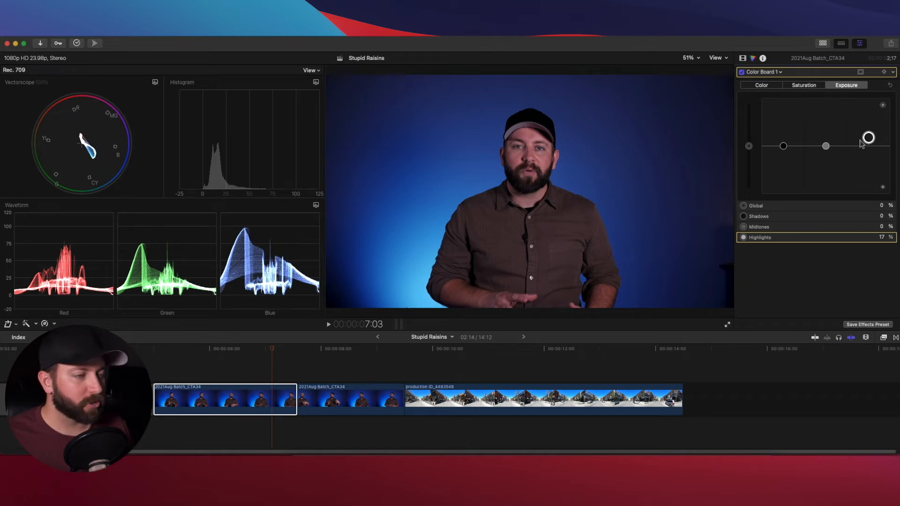
drag(826, 146, 826, 159)
drag(868, 137, 868, 130)
Raise the midtones saturation of the Color Board correction to 22%.
click(762, 84)
click(803, 85)
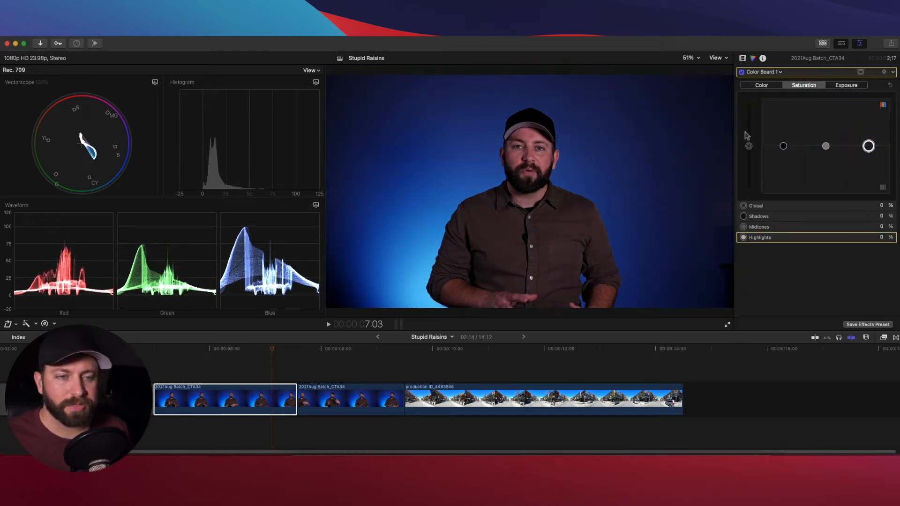
mouse_move(749, 147)
mouse_down()
mouse_move(749, 136)
mouse_move(750, 147)
mouse_up()
drag(826, 146, 826, 136)
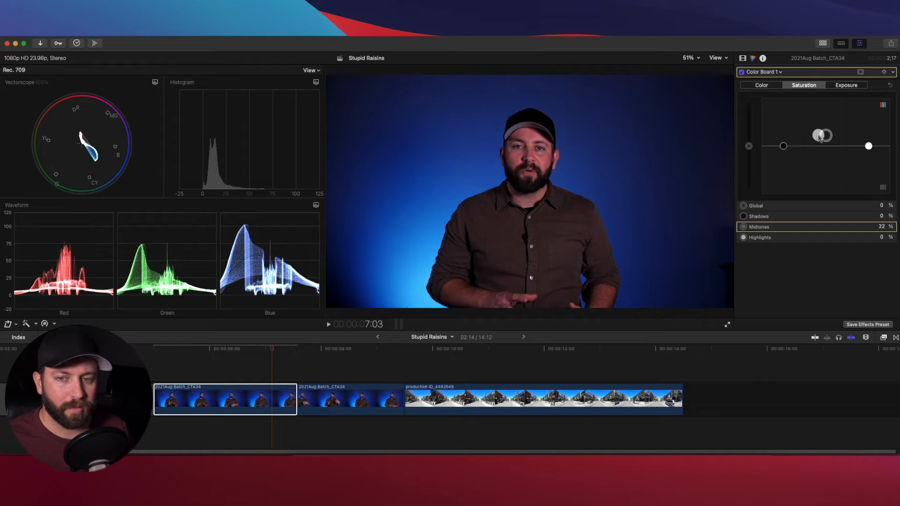
Set the Color Board's highlights color to 250° at -20% and its global color to 17° at 0%.
click(769, 85)
mouse_move(846, 148)
mouse_down()
mouse_move(843, 158)
mouse_move(847, 122)
mouse_move(842, 163)
mouse_move(851, 164)
mouse_move(837, 163)
mouse_move(852, 164)
mouse_move(845, 155)
mouse_up()
drag(788, 145, 750, 145)
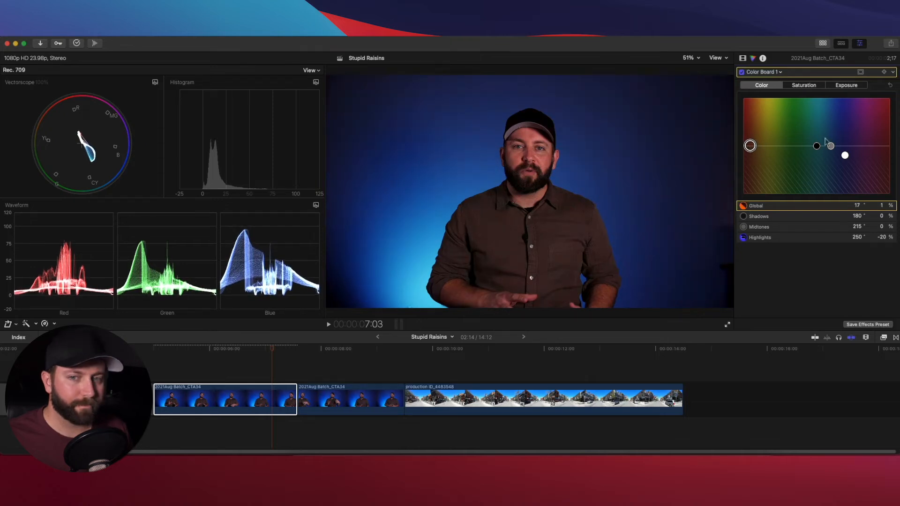
key(Delete)
Raise the highlights exposure of the Color Board correction to 26%.
click(845, 86)
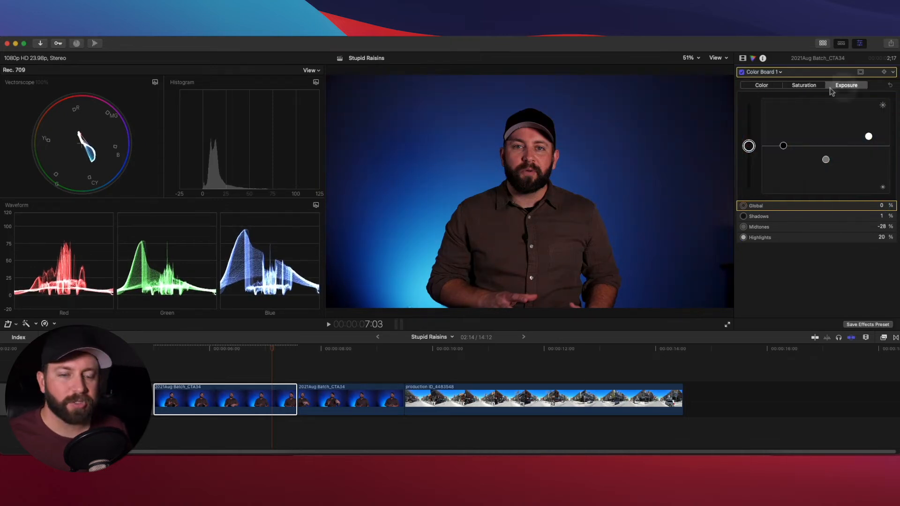
click(869, 136)
drag(869, 136, 868, 133)
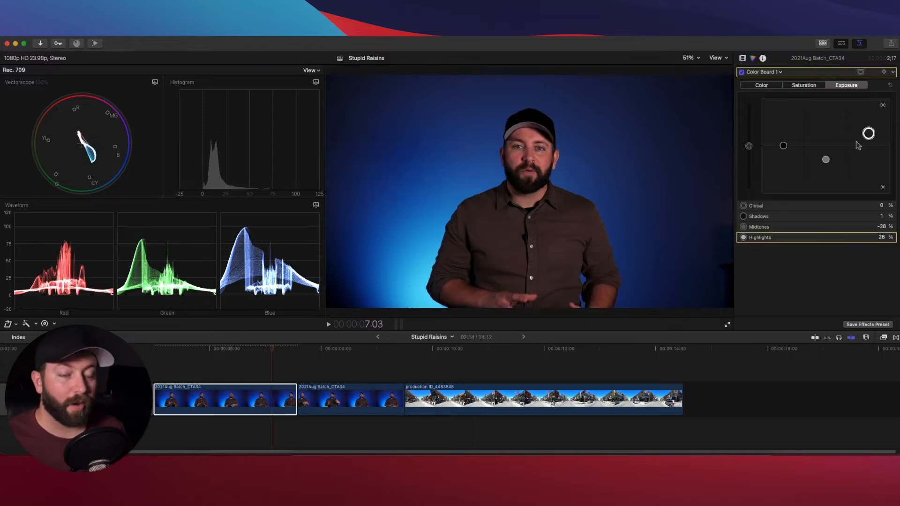
click(270, 368)
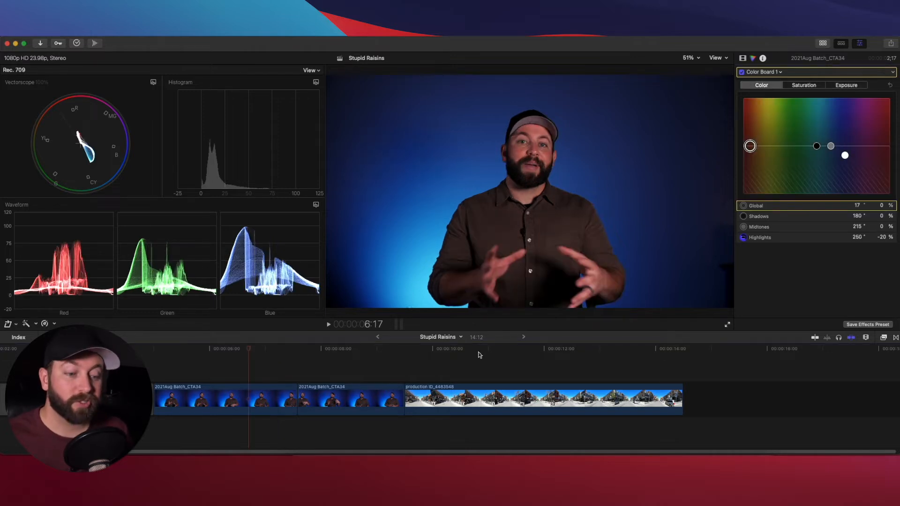
Select the street clip production ID_4483548 and add a Color Wheels correction to it.
click(481, 349)
click(494, 393)
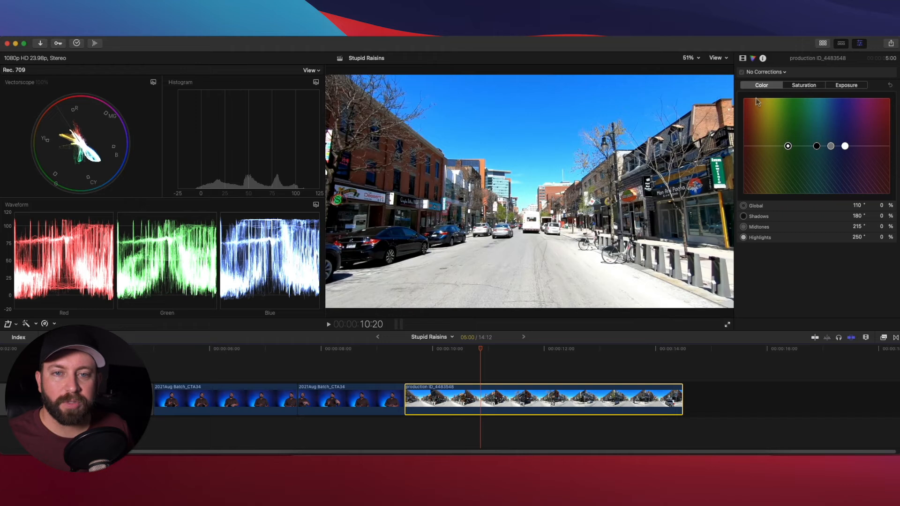
click(777, 73)
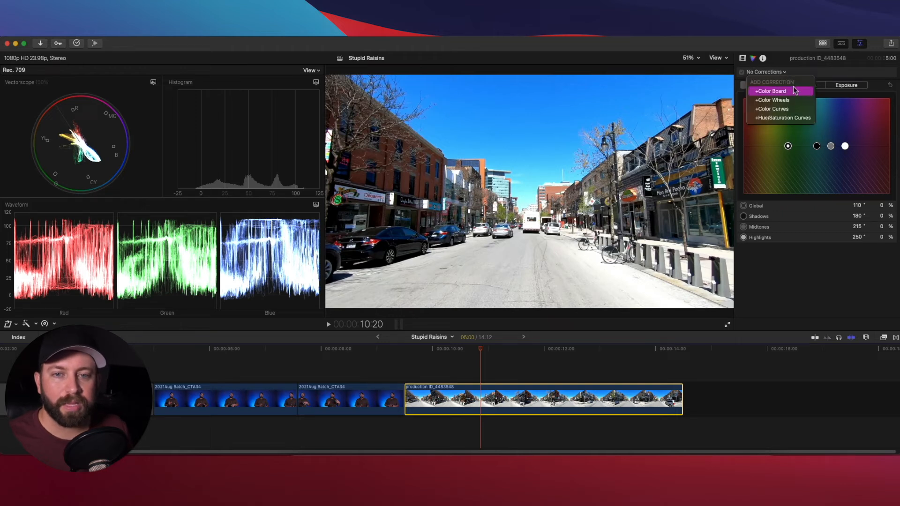
click(793, 101)
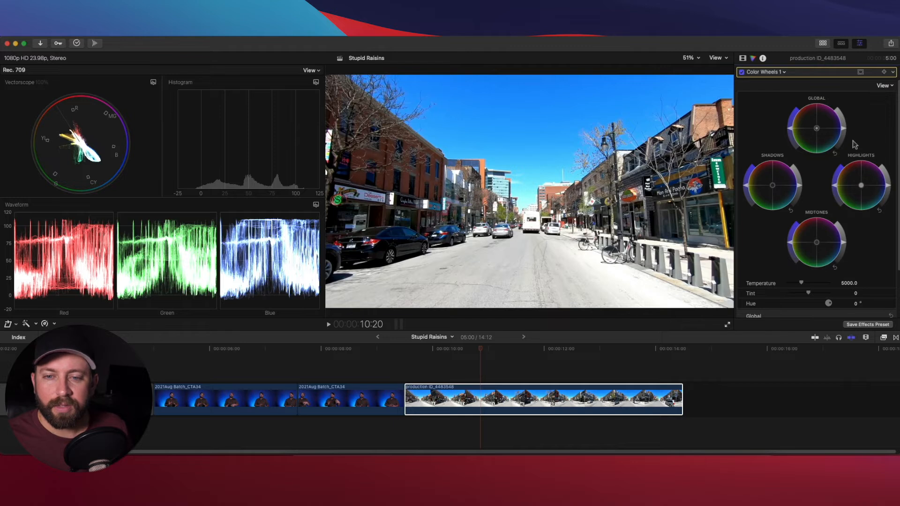
Lower the highlights brightness, raise the shadows brightness slightly, and lower the midtones brightness slightly on the Color Wheels.
drag(892, 179, 889, 196)
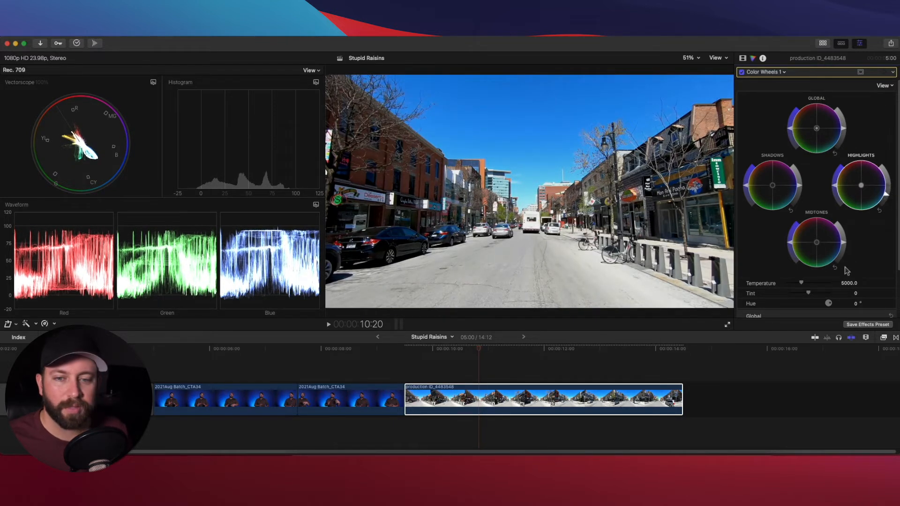
drag(801, 189, 803, 185)
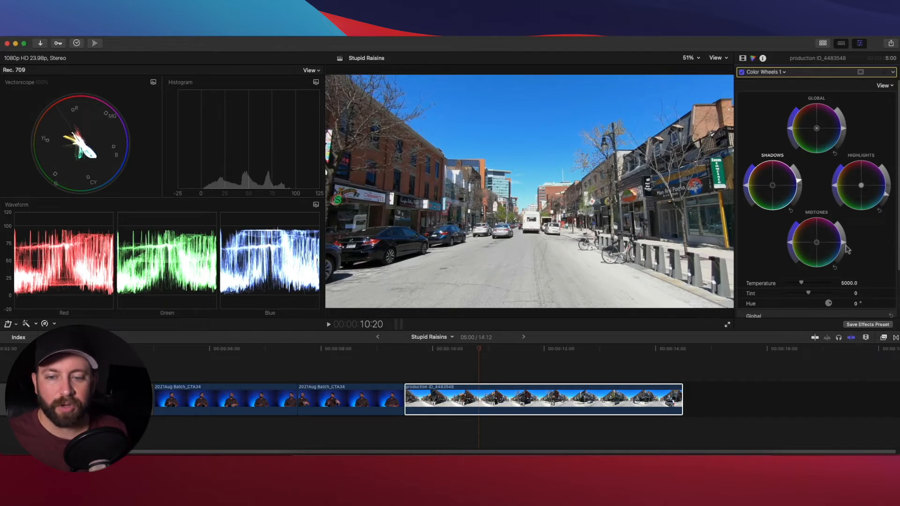
drag(846, 246, 845, 262)
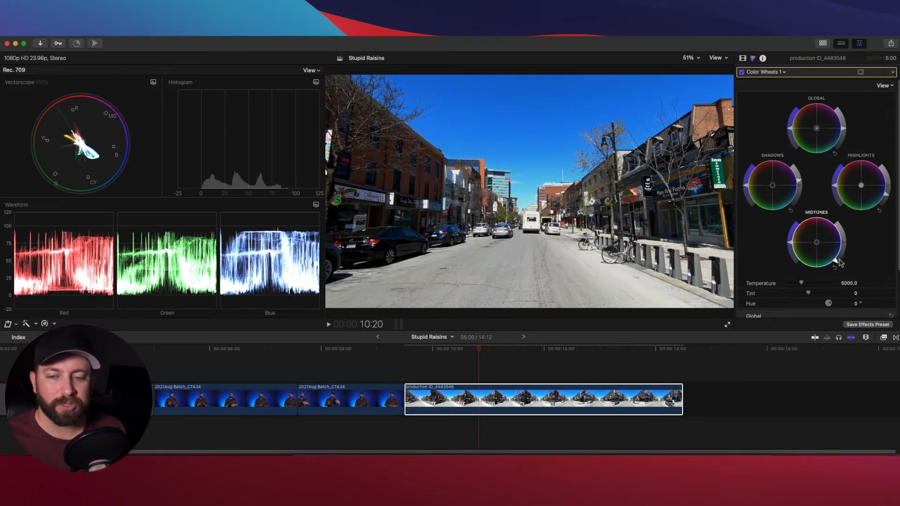
drag(838, 261, 850, 258)
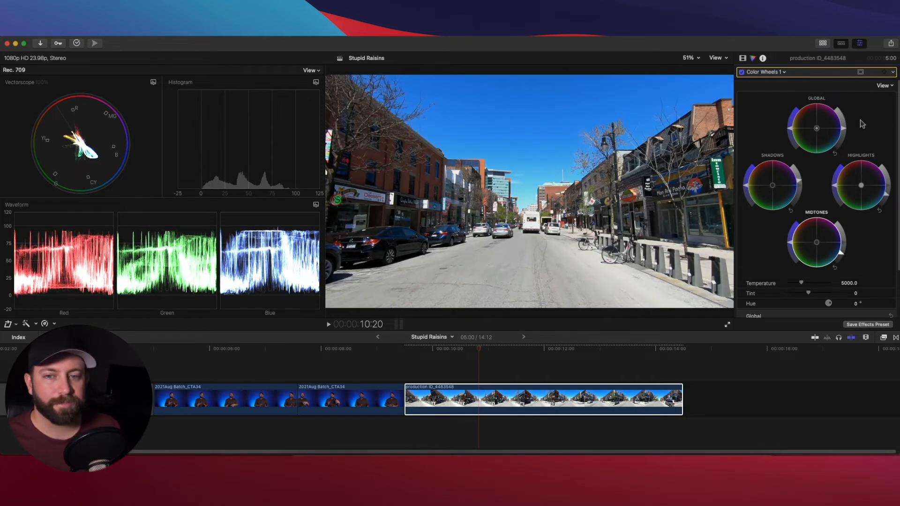
Compare the street clip with the Color Wheels correction turned off and on.
click(741, 73)
click(742, 72)
click(741, 72)
click(741, 72)
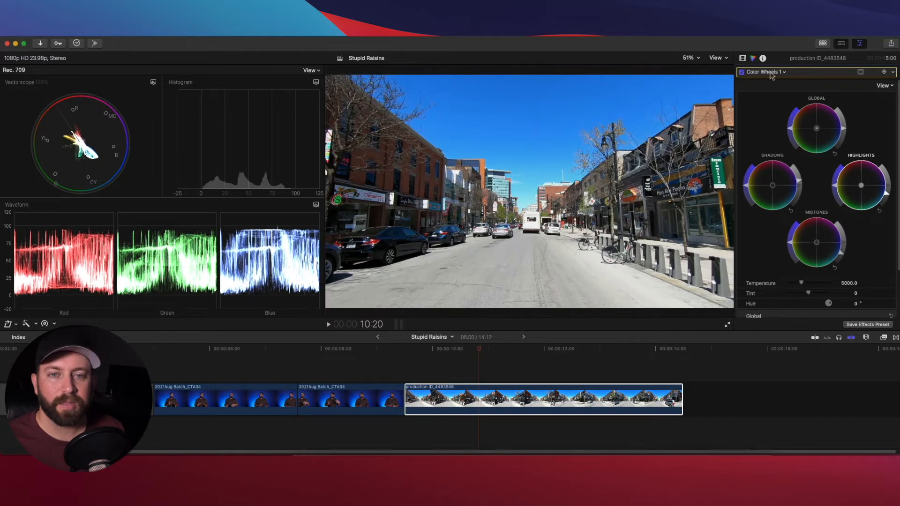
Raise the global saturation slightly on the Color Wheels and check the street clip with the correction off and on.
drag(791, 132, 791, 129)
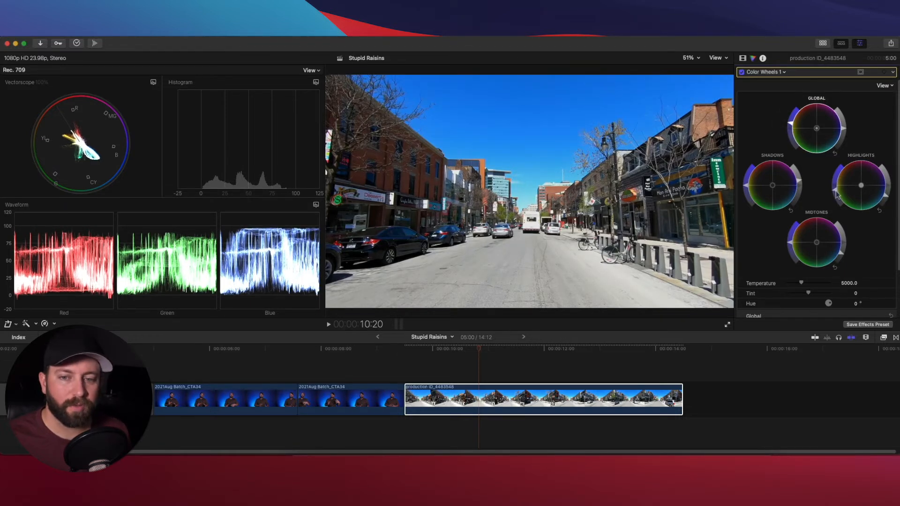
click(741, 72)
click(742, 72)
click(742, 73)
click(741, 73)
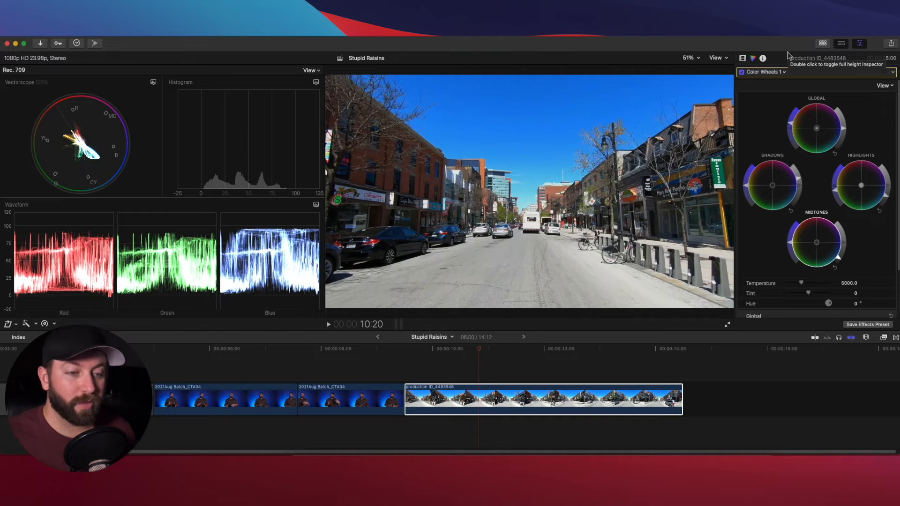
drag(478, 351, 512, 352)
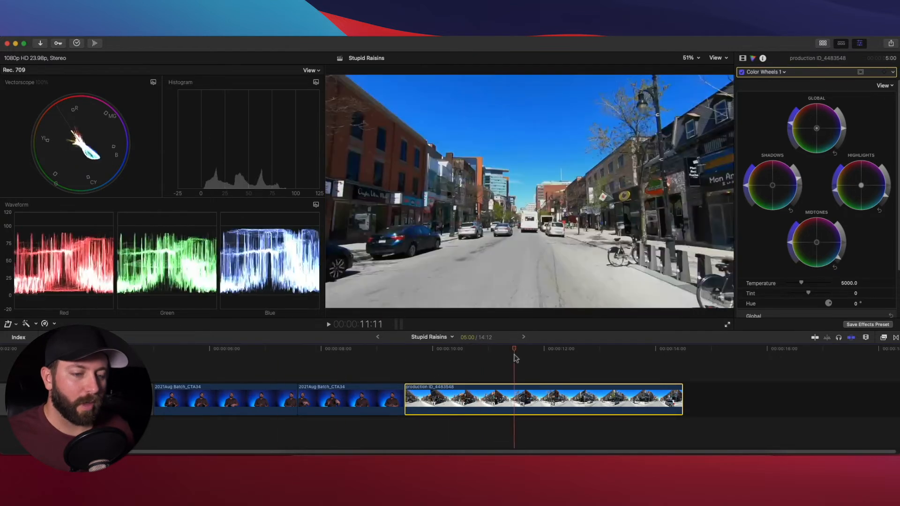
click(241, 366)
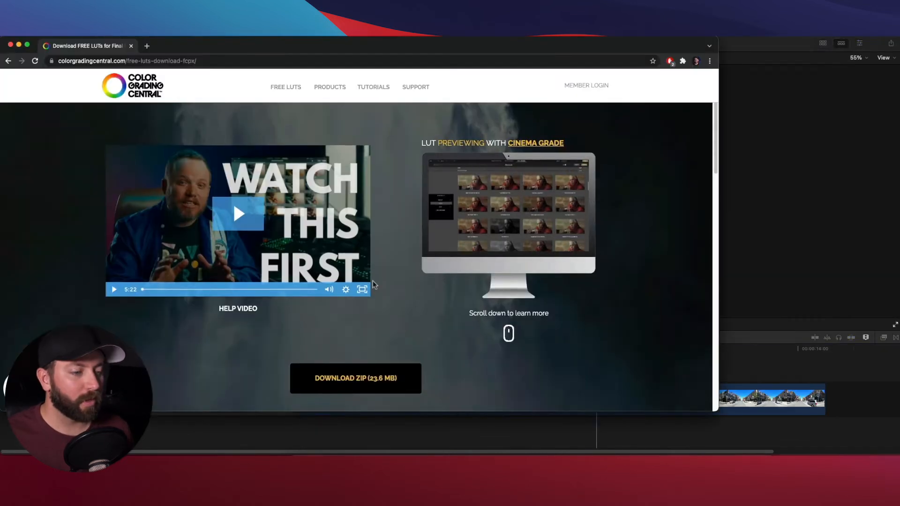
Download the 23.6 MB ZIP of free Final Cut Pro LUTs from the Color Grading Central page in the browser.
scroll(232, 234, up, 2)
scroll(381, 282, down, 2)
scroll(381, 283, down, 3)
click(342, 330)
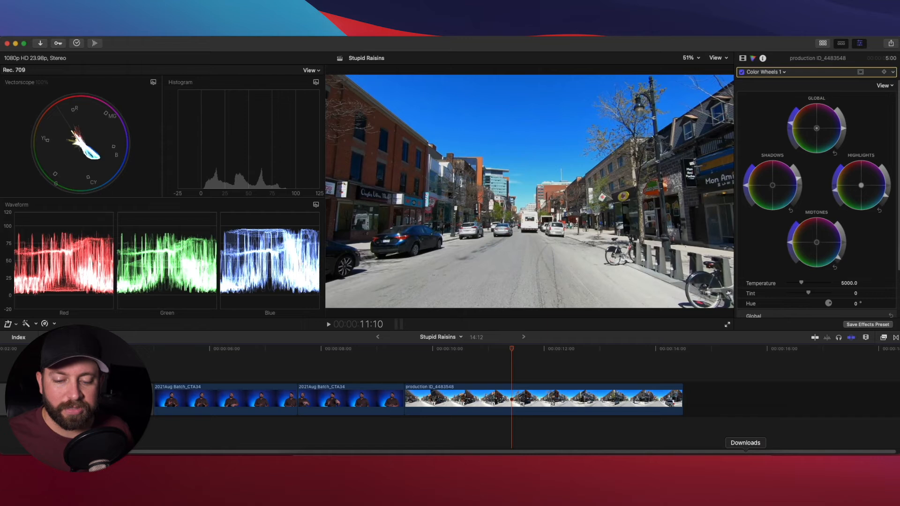
Switch to Finder and open the 70 CGC LUTs folder in Downloads.
click(745, 461)
click(748, 382)
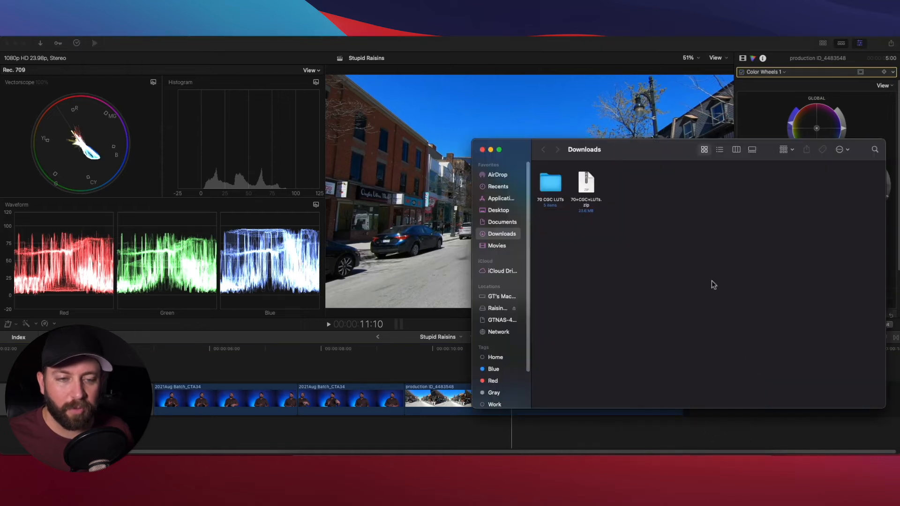
double_click(550, 182)
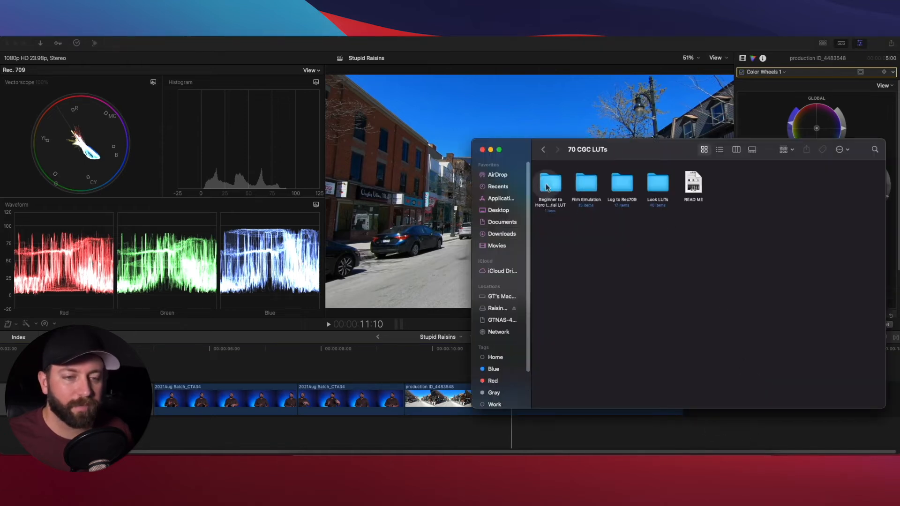
drag(642, 218, 777, 179)
click(580, 373)
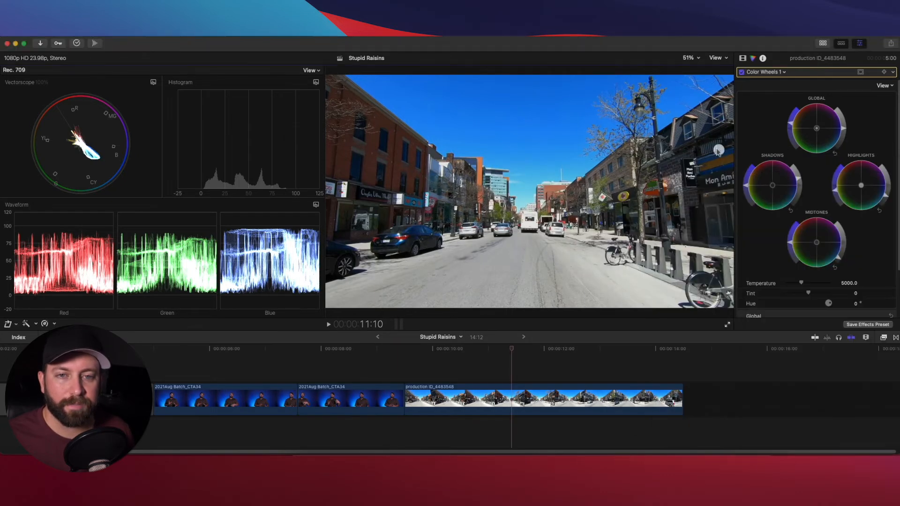
Search the effects for "lut" and apply the Custom LUT effect to the street clip, closing the effects browser.
click(883, 338)
click(712, 448)
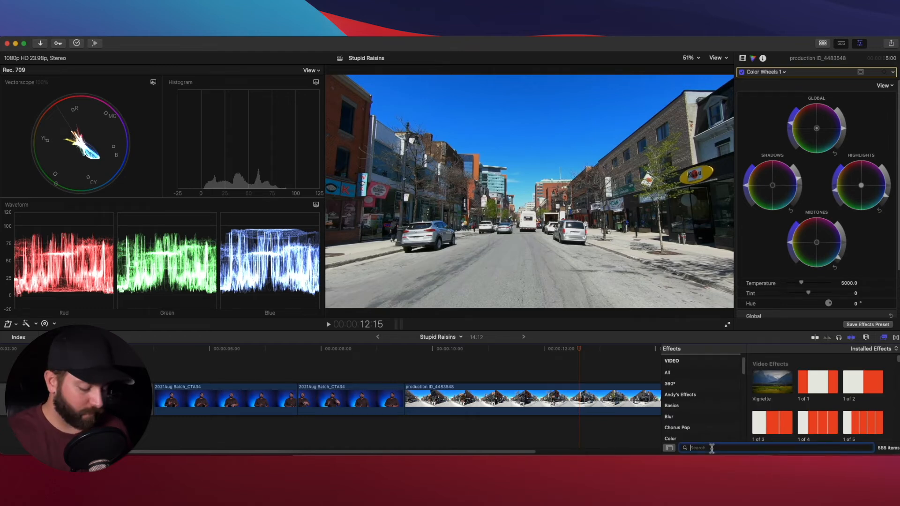
text(lut)
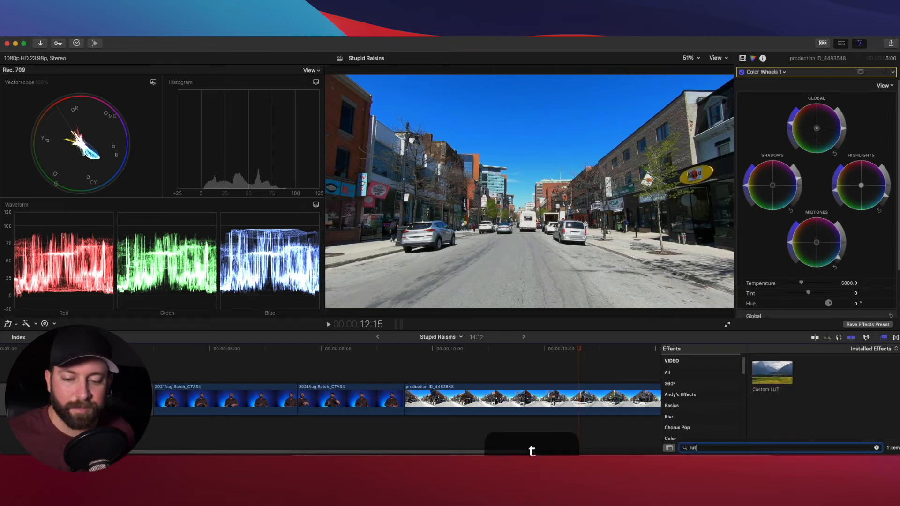
drag(773, 374, 562, 405)
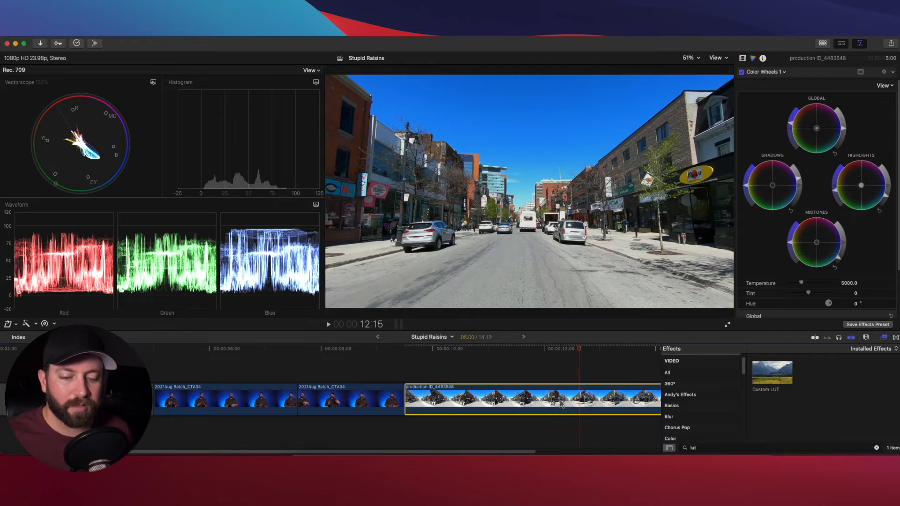
key(super+5)
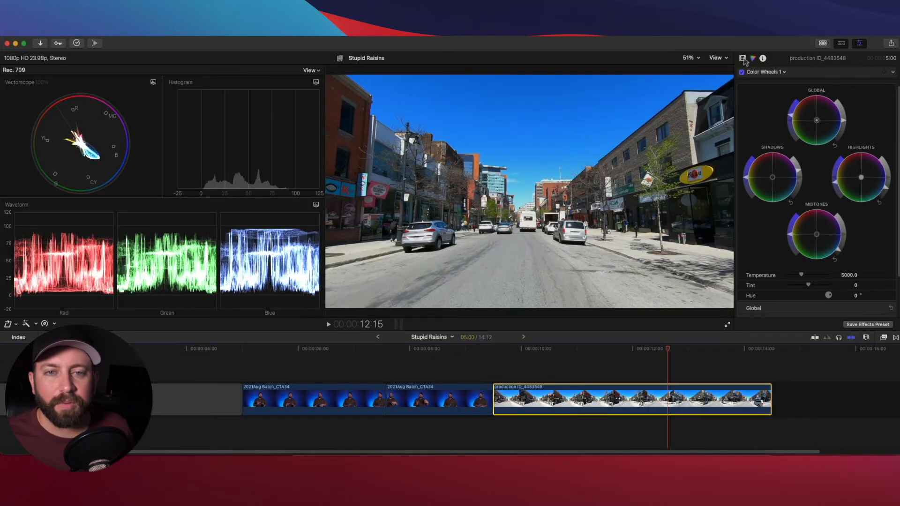
Reveal the Custom LUT effect's LUT storage folder in Finder.
click(743, 58)
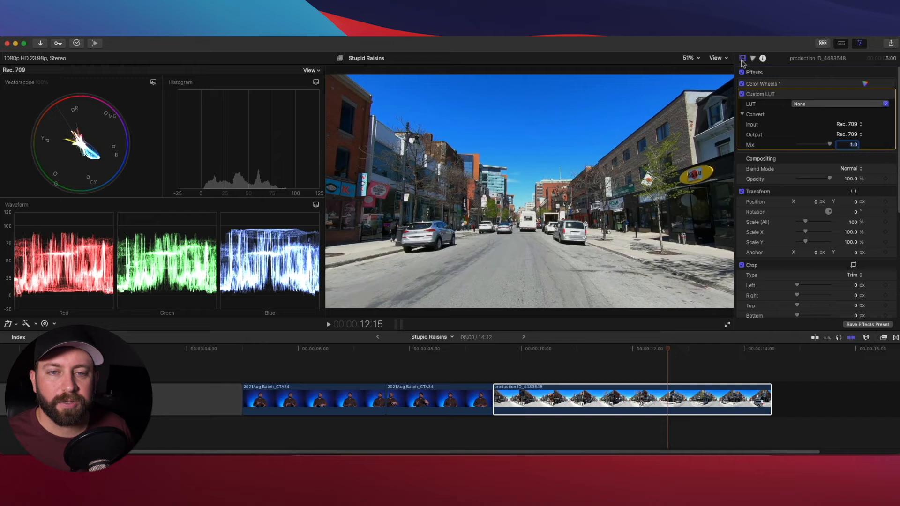
click(821, 105)
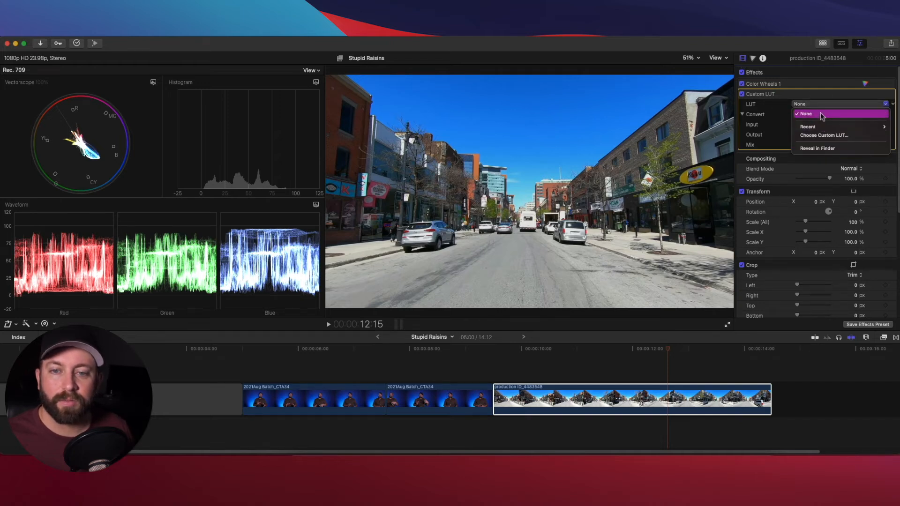
click(806, 114)
click(801, 105)
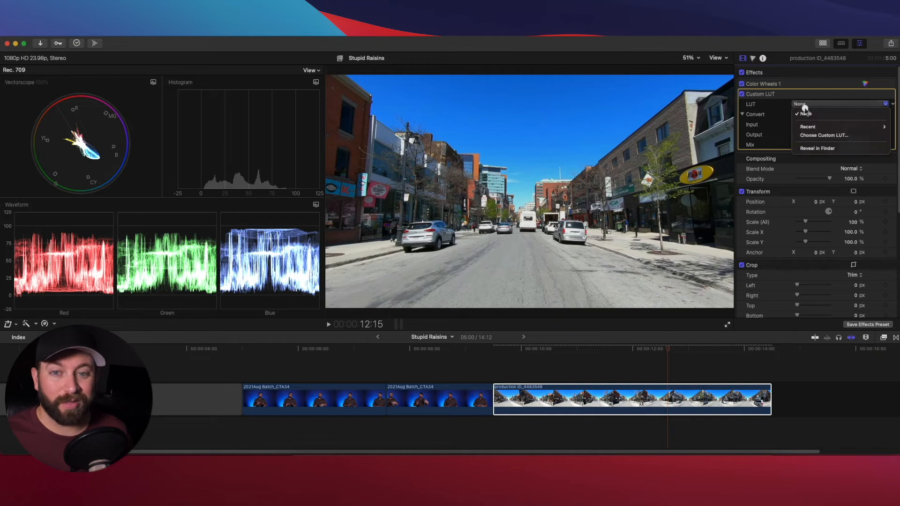
mouse_move(816, 128)
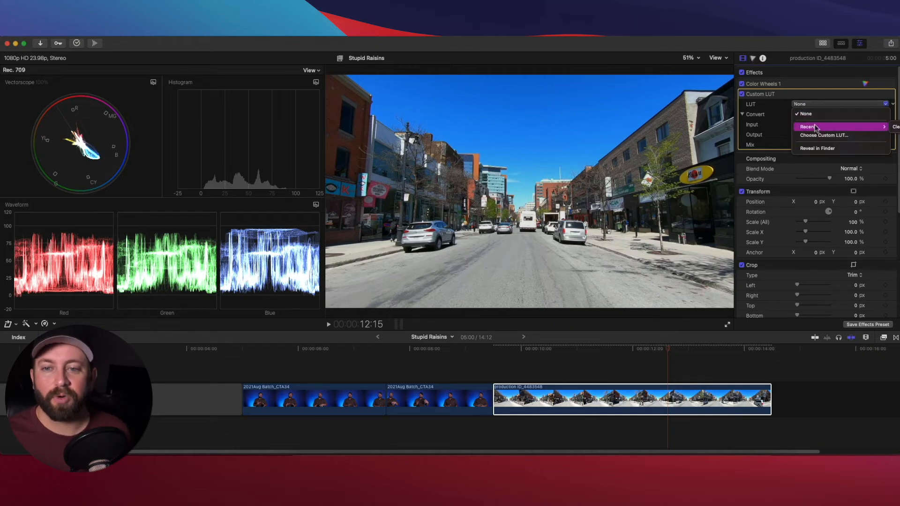
click(824, 149)
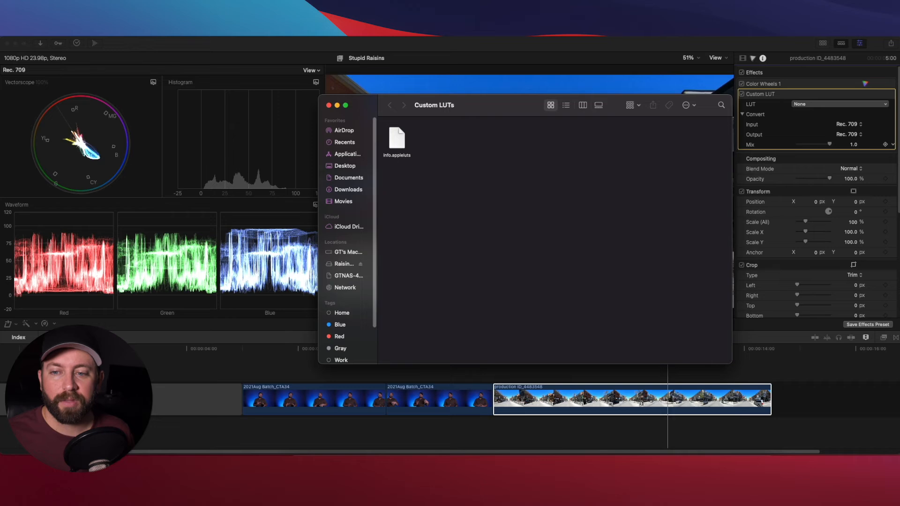
Move the four LUT folders from 70 CGC LUTs into the Custom LUTs folder and close the Finder windows.
drag(635, 146, 611, 147)
drag(702, 183, 519, 197)
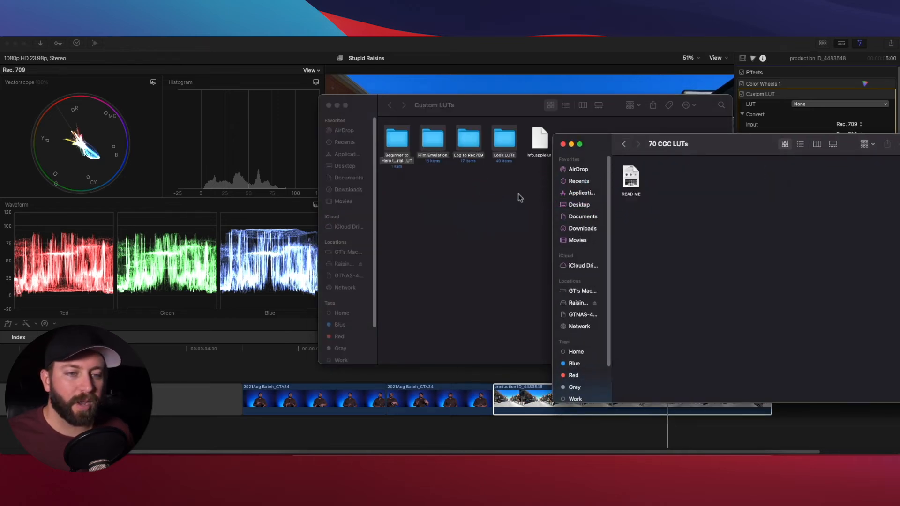
alt+click(564, 145)
Browse the installed LUT categories and apply the Blade Runner look LUT to the street clip.
click(830, 104)
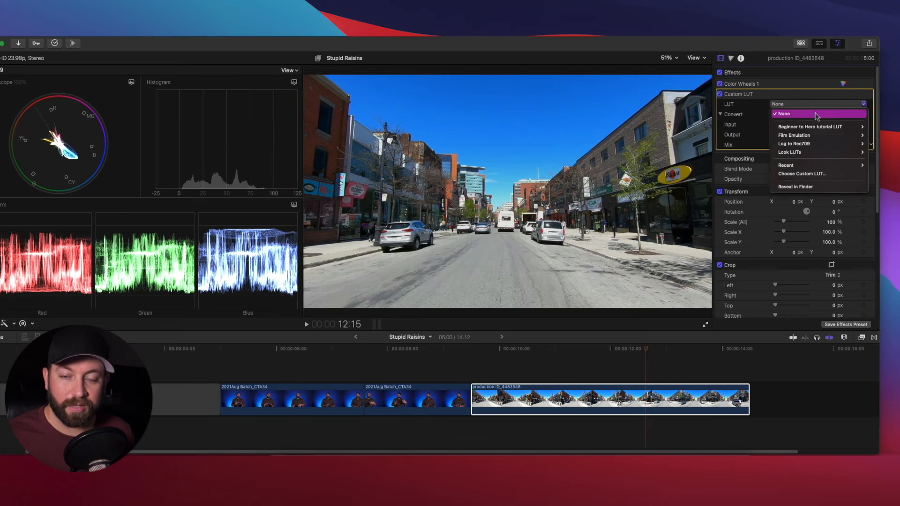
mouse_move(782, 130)
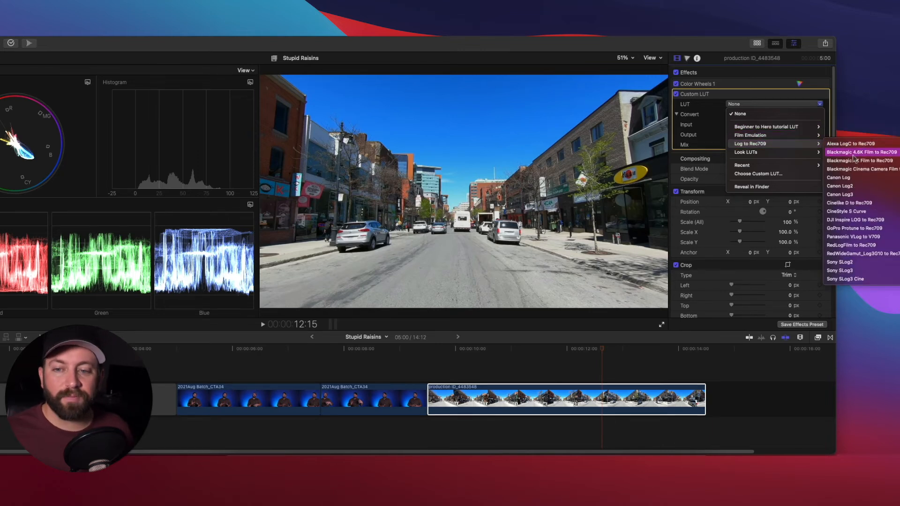
mouse_move(756, 157)
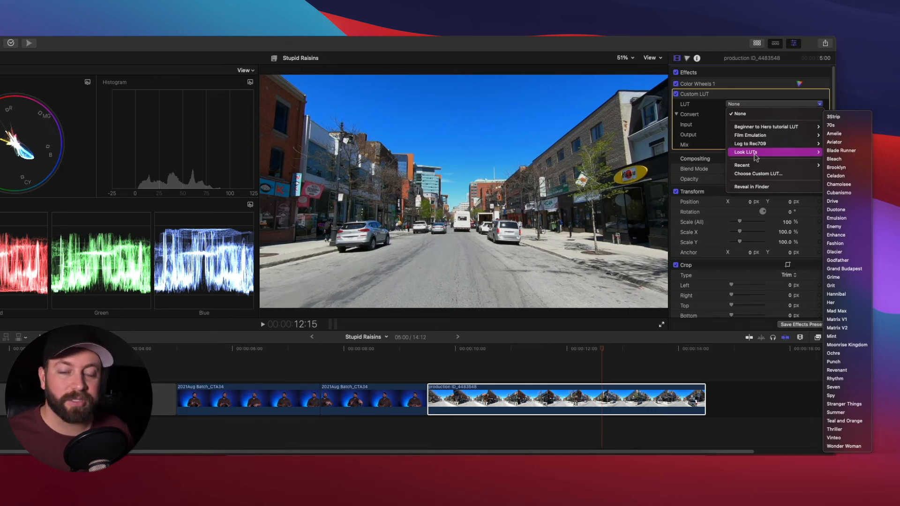
click(840, 151)
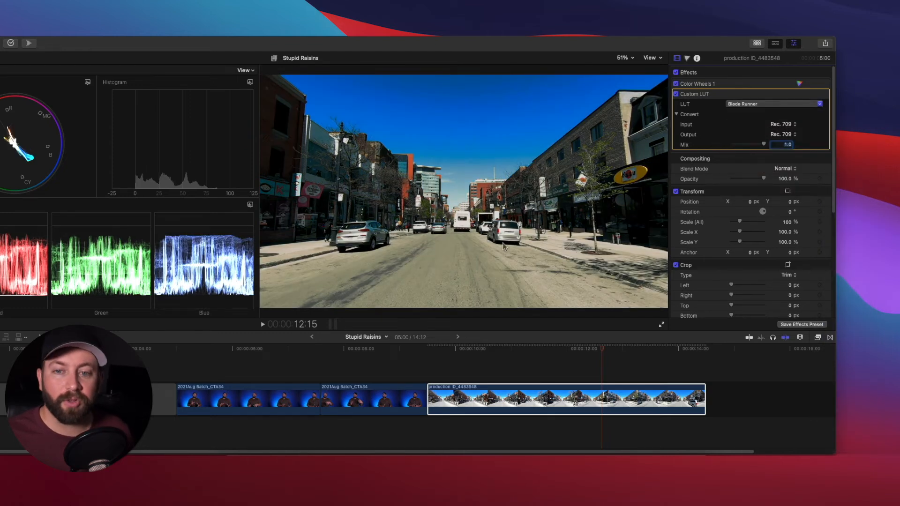
Try the Drive and Godfather look LUTs on the street clip.
click(769, 104)
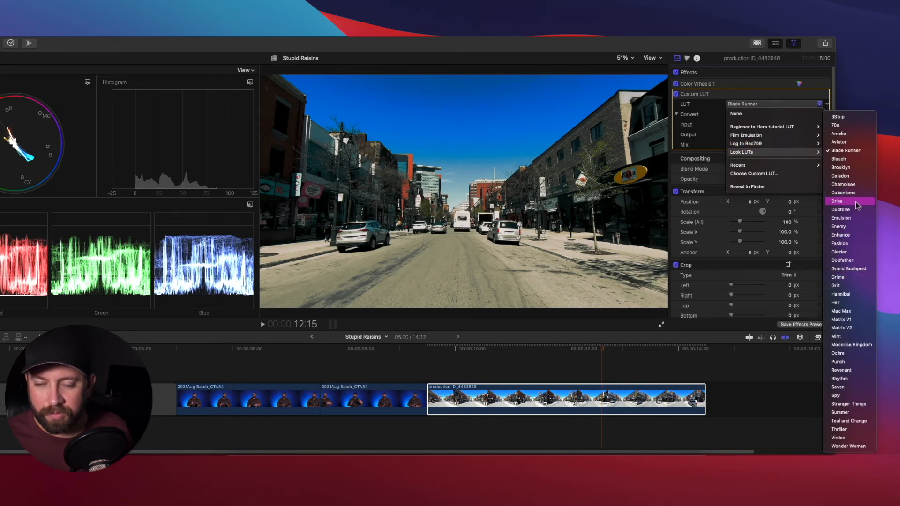
click(856, 205)
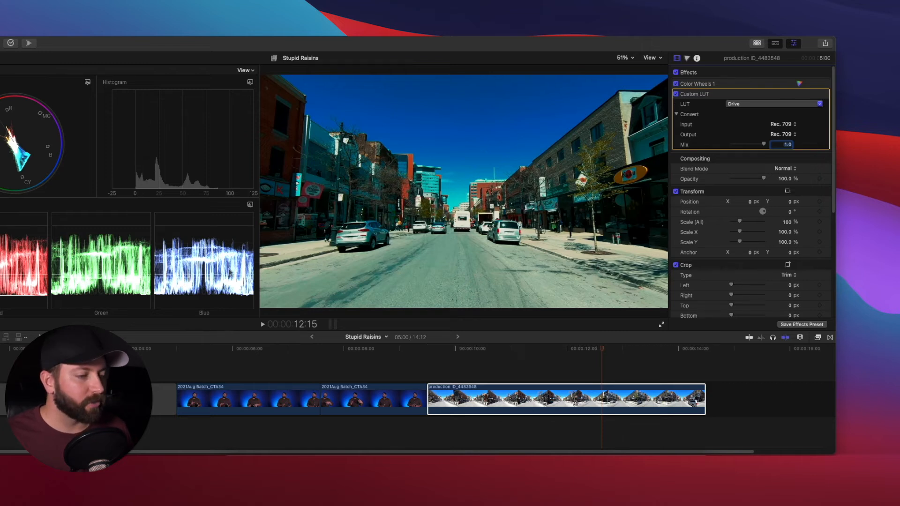
click(780, 104)
mouse_move(788, 148)
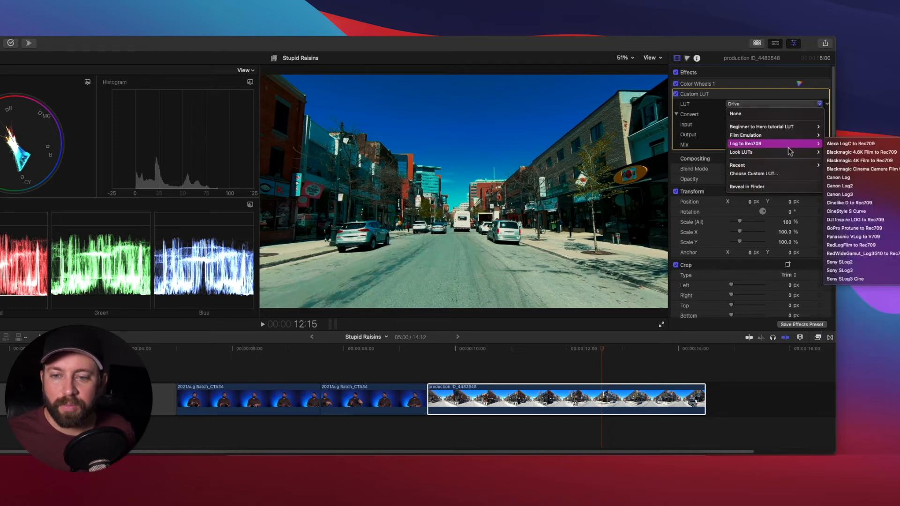
click(864, 264)
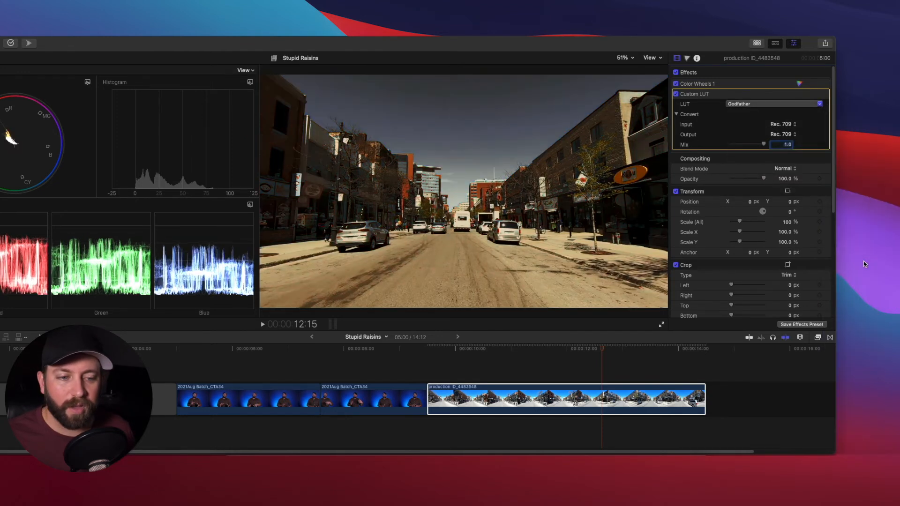
Try the Matrix V1, Moonrise Kingdom, Stranger Things and Enemy look LUTs on the street clip.
click(796, 104)
mouse_move(778, 153)
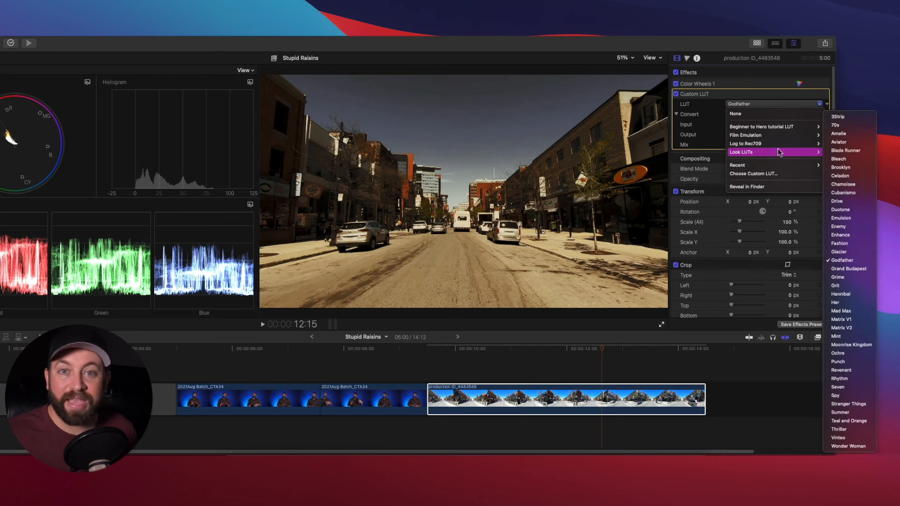
click(841, 320)
click(787, 104)
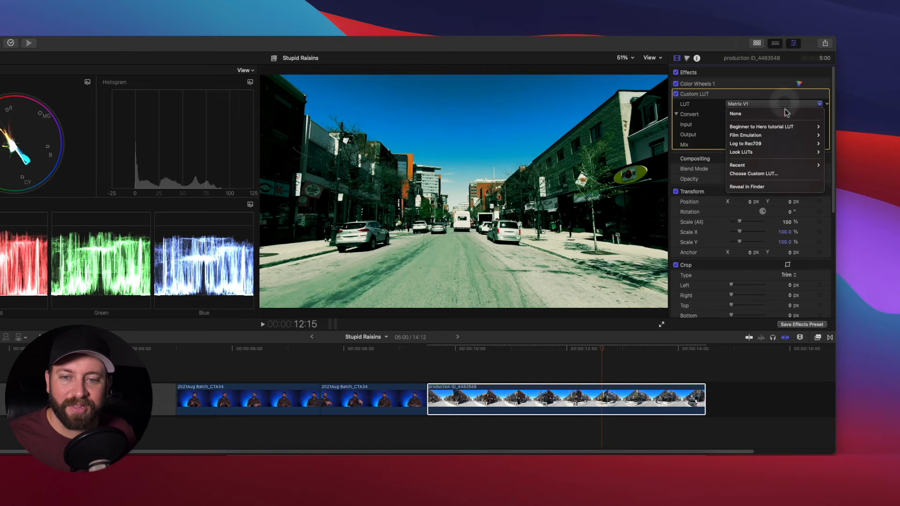
mouse_move(808, 137)
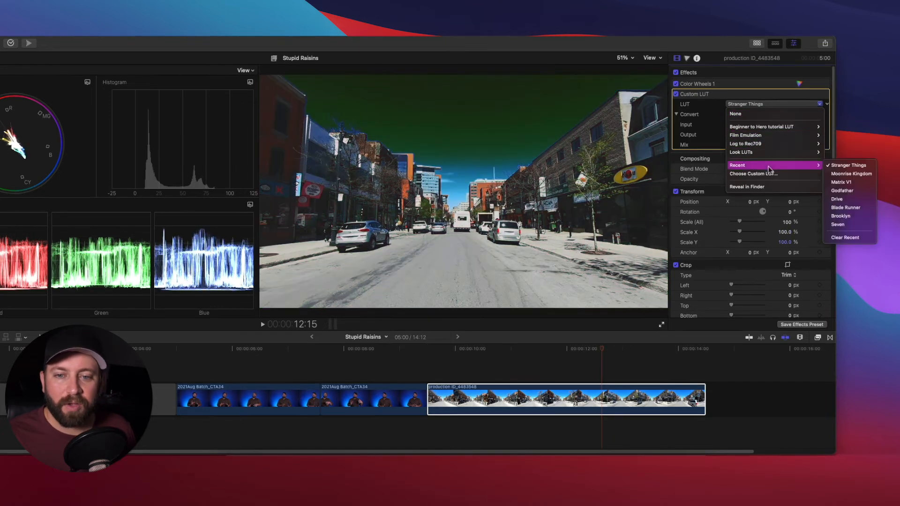
mouse_move(769, 153)
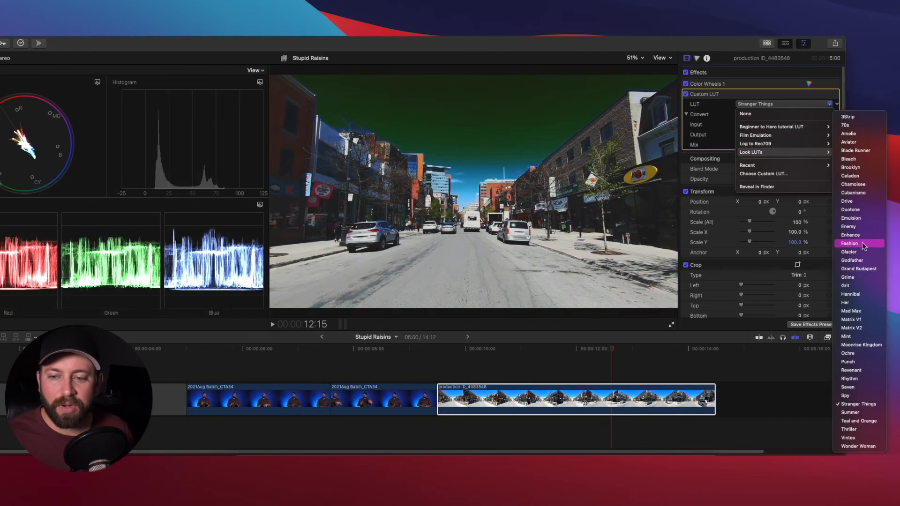
click(838, 226)
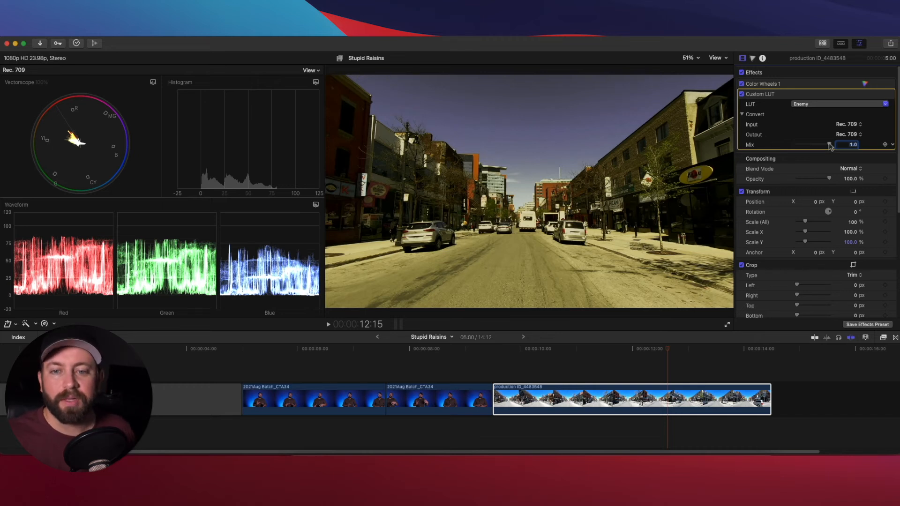
Apply the Godfather look LUT to the street clip and set its mix to 0.66.
mouse_move(830, 147)
mouse_down()
mouse_move(782, 148)
mouse_move(829, 147)
mouse_up()
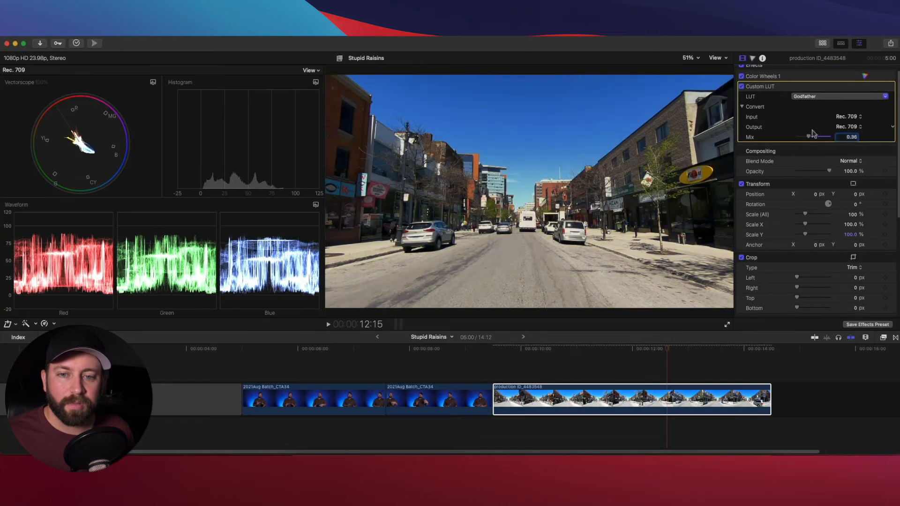
mouse_move(826, 139)
mouse_down()
mouse_move(813, 139)
mouse_move(821, 141)
mouse_up()
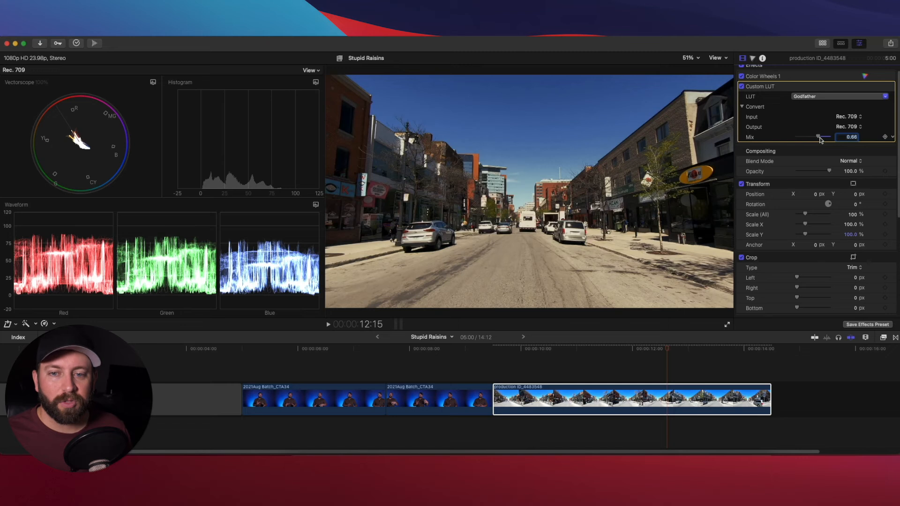
scroll(820, 143, up, 1)
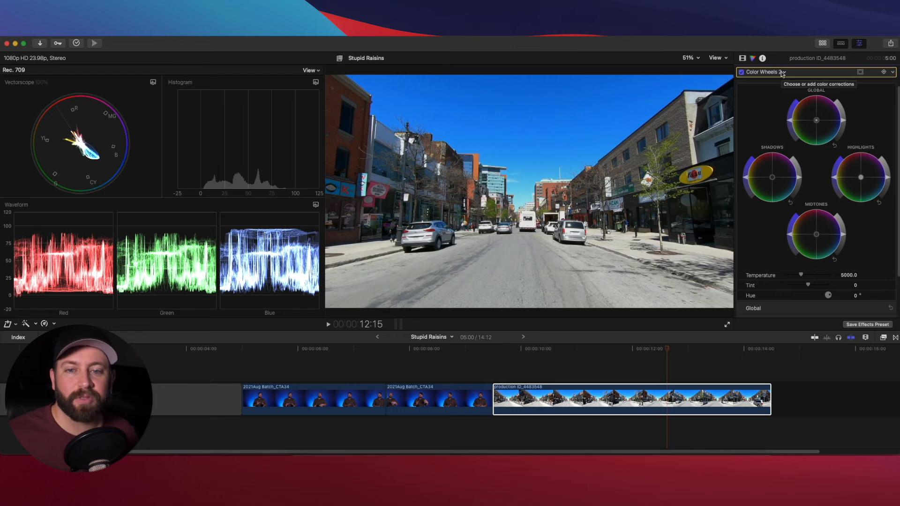
Try darker shadows with a saturated purple tint on Color Wheels 2 and reset the shadows wheel.
scroll(810, 176, up, 1)
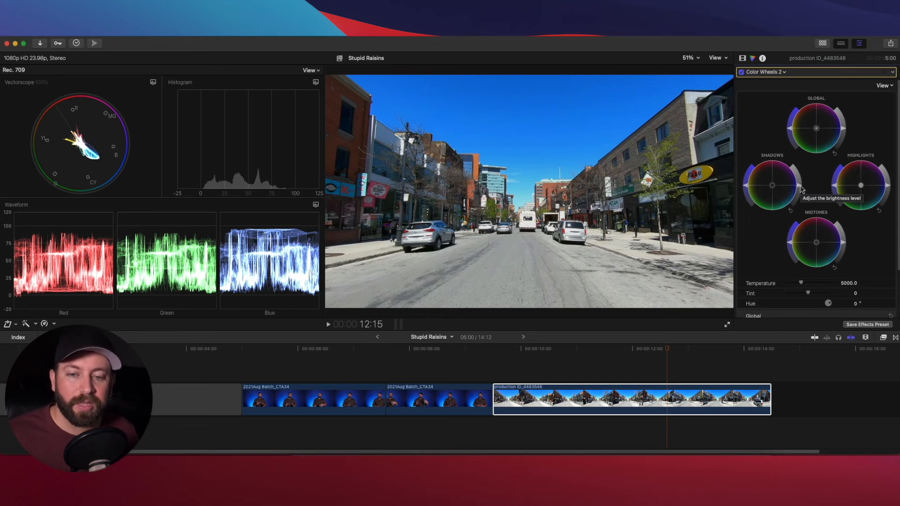
drag(801, 189, 800, 197)
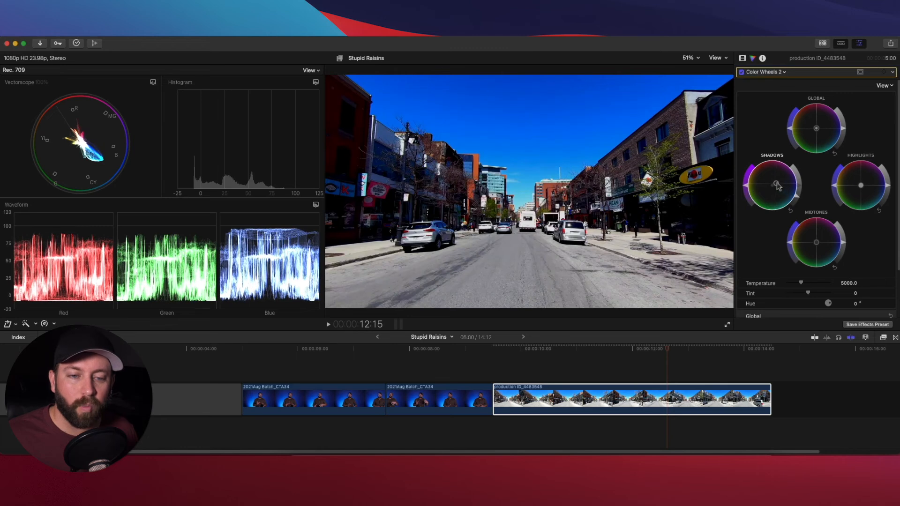
mouse_move(747, 188)
mouse_down()
mouse_move(748, 221)
mouse_move(753, 168)
mouse_up()
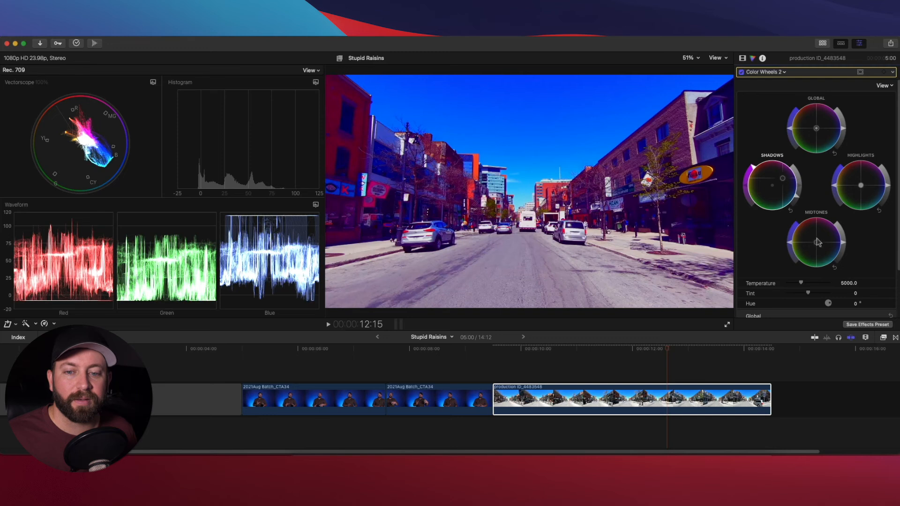
click(791, 211)
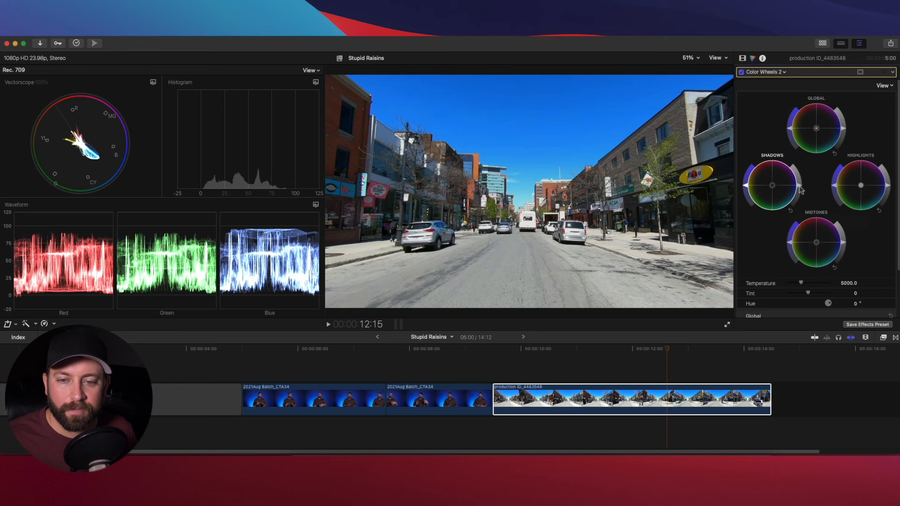
Lower the shadows brightness slightly and reduce the global saturation on Color Wheels 2.
drag(800, 189, 799, 192)
drag(792, 132, 792, 136)
drag(799, 194, 799, 192)
Shift the global color slightly toward blue and the highlights slightly toward green on Color Wheels 2.
drag(816, 128, 844, 129)
drag(861, 185, 841, 190)
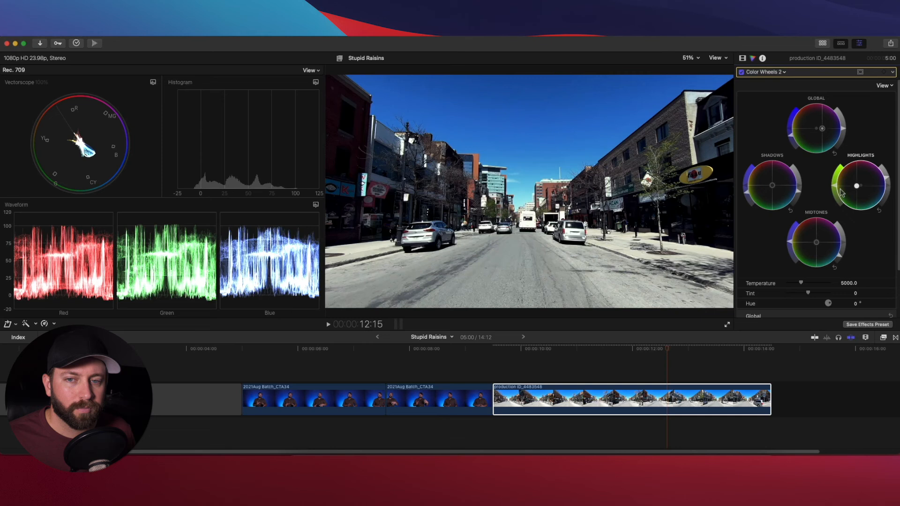
Compare the street clip with the Color Wheels 2 grade turned off and on.
click(742, 72)
click(741, 73)
click(741, 72)
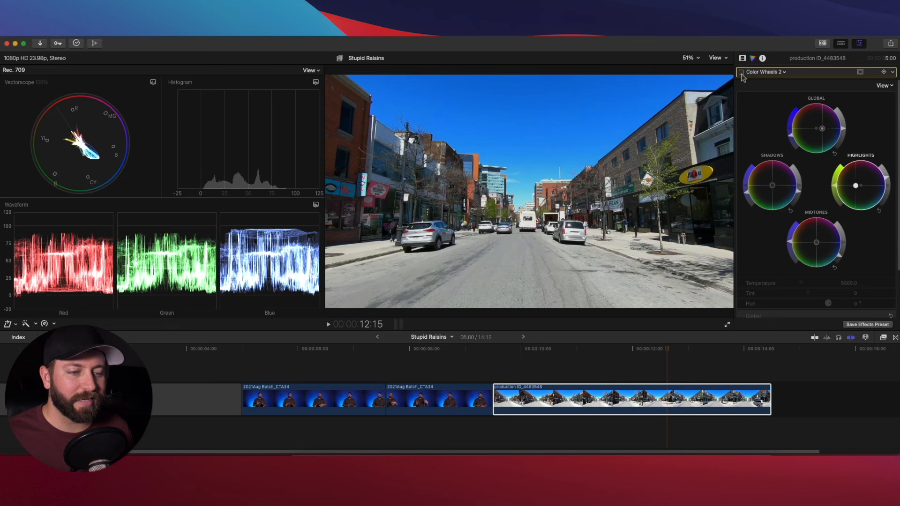
Turn Color Wheels 2 back on and start a color effects preset that includes only the Color Wheels 2 attribute.
click(742, 73)
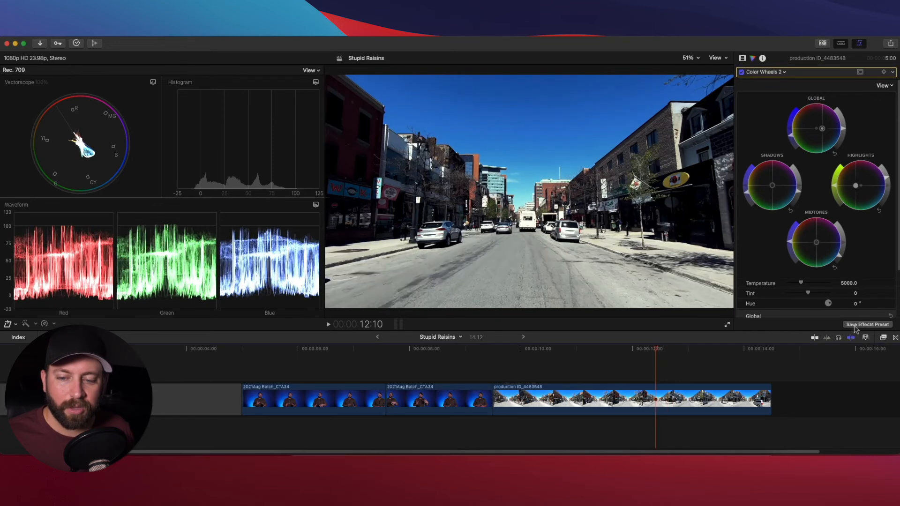
click(868, 325)
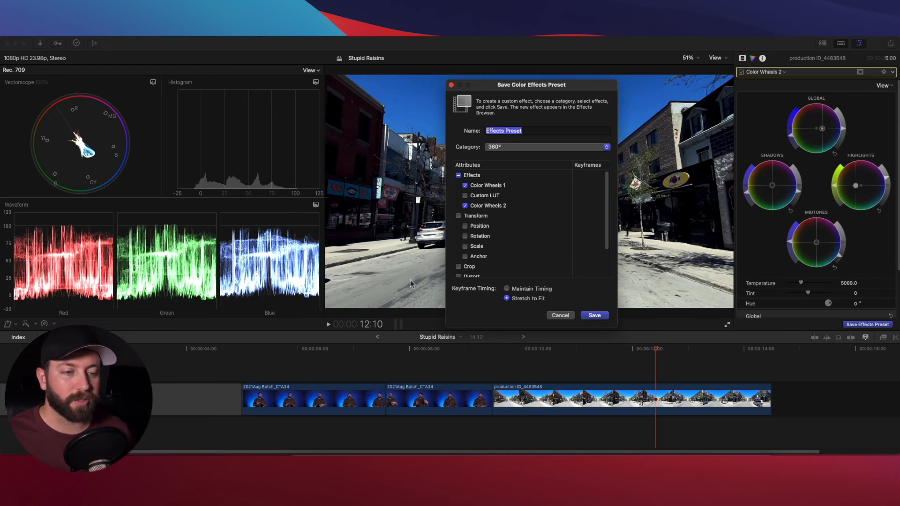
click(465, 186)
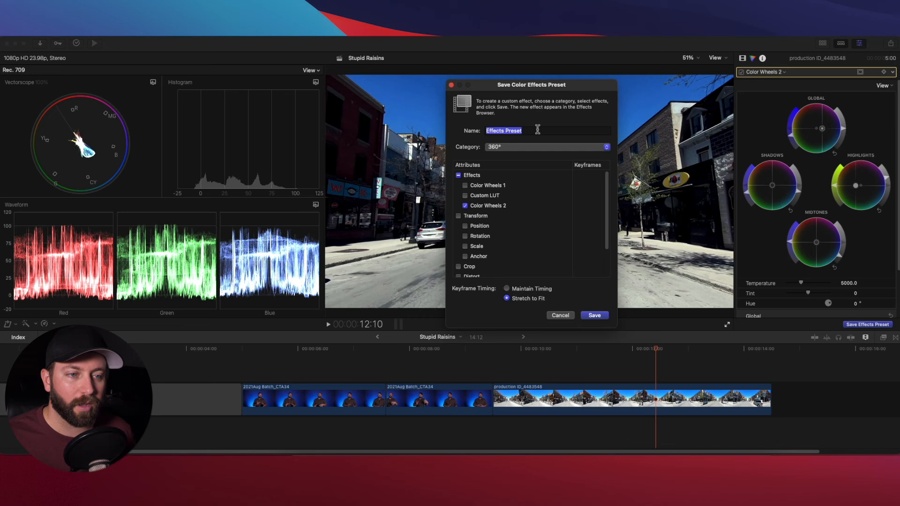
Put the preset in a new category called Tutorial, name it Dark Street, and save it.
click(538, 147)
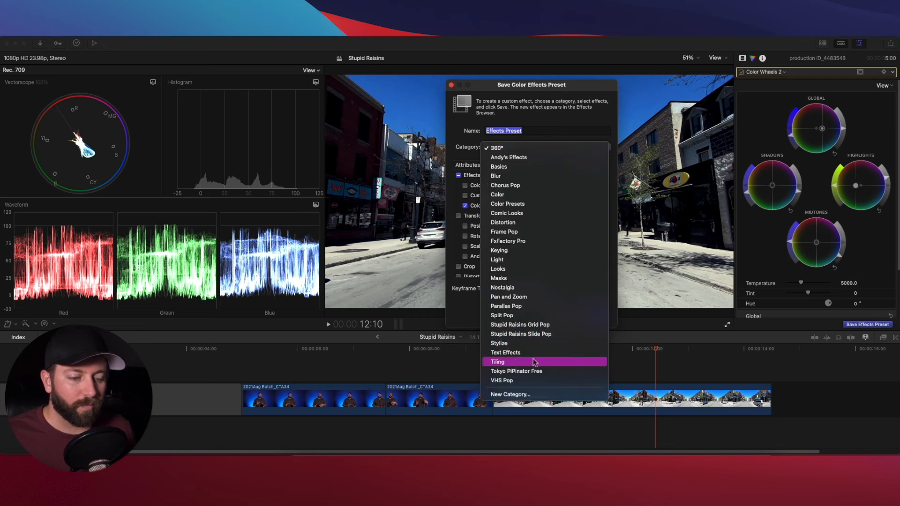
click(524, 395)
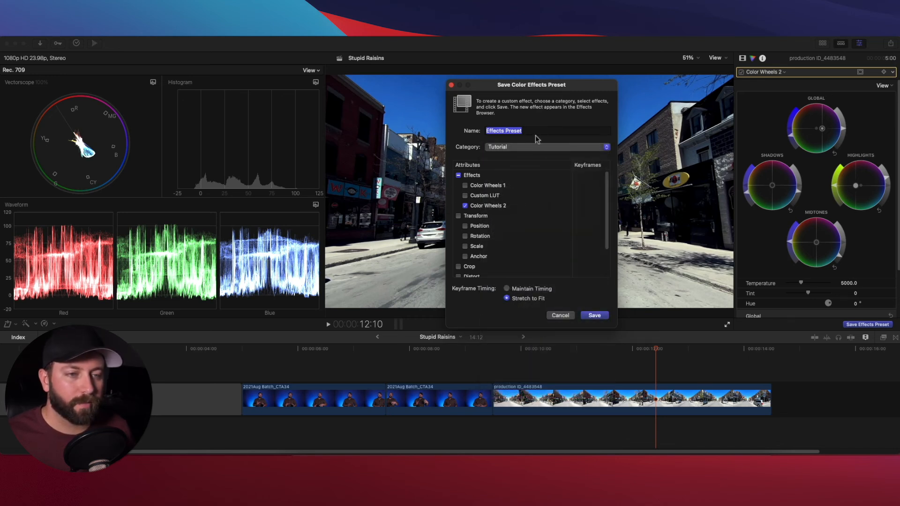
triple_click(535, 133)
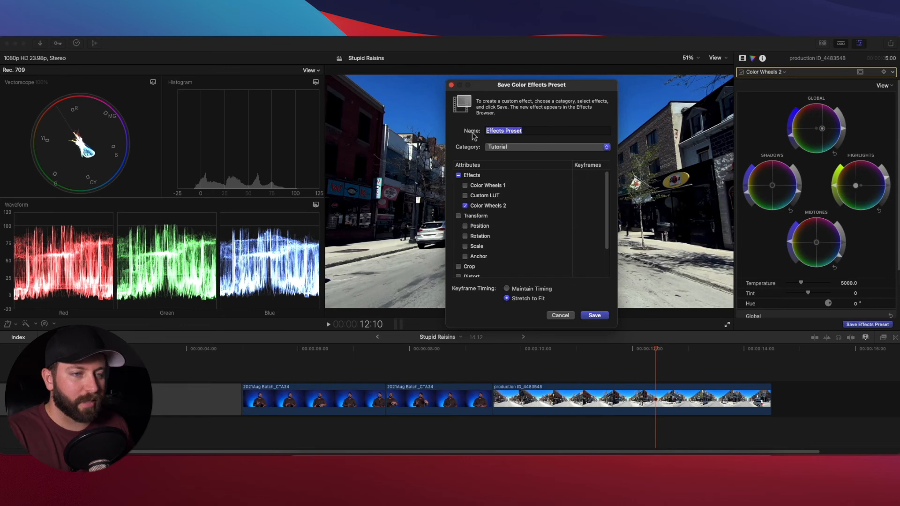
text(Dark S)
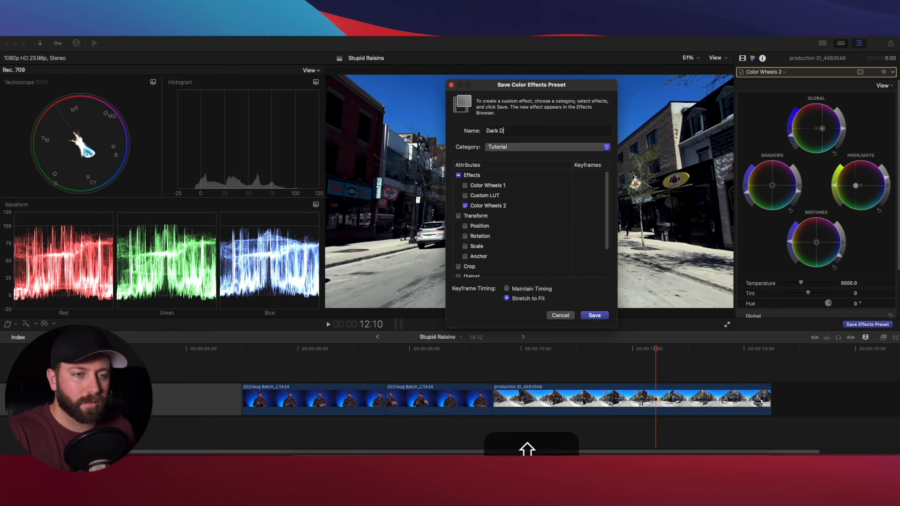
text(treet)
key(Return)
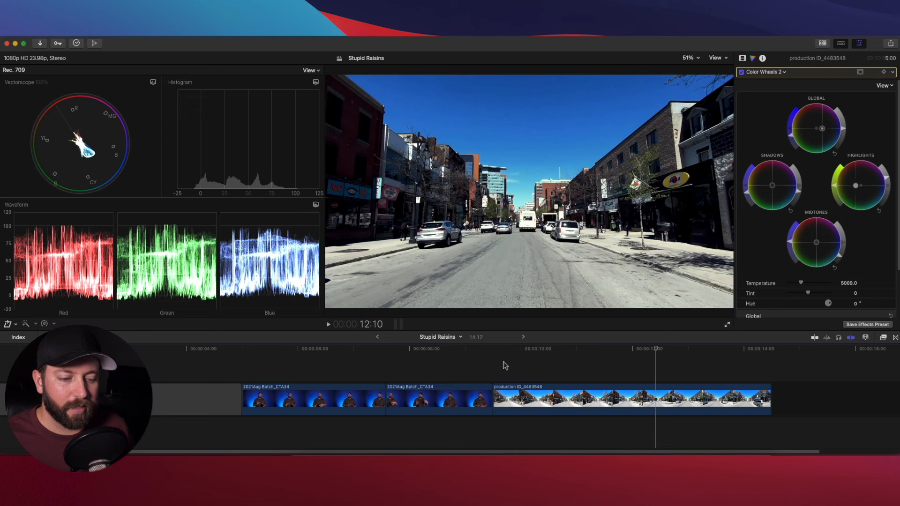
Search the installed video effects for "dark" and apply the Dark Street preset to the first 2021Aug Batch_CTA34 talking-head clip.
click(351, 353)
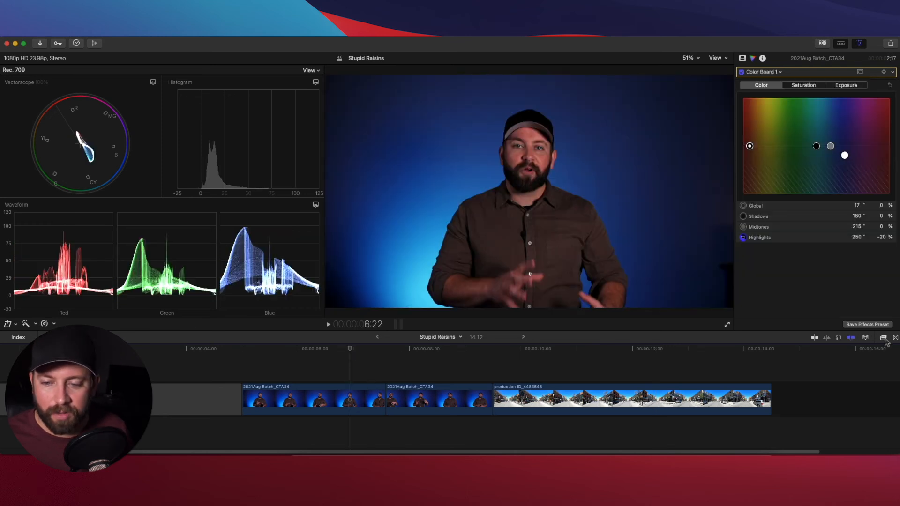
click(884, 337)
click(696, 448)
drag(696, 448, 688, 449)
key(BackSpace)
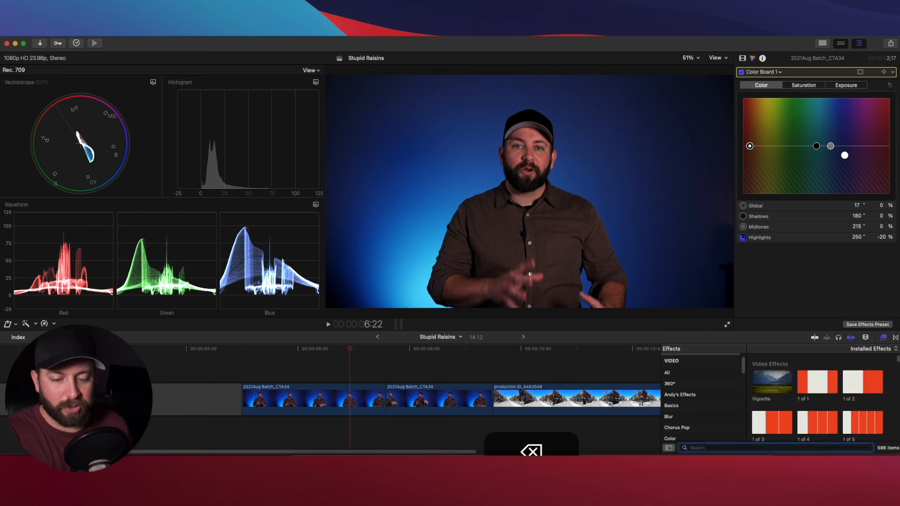
text(dark)
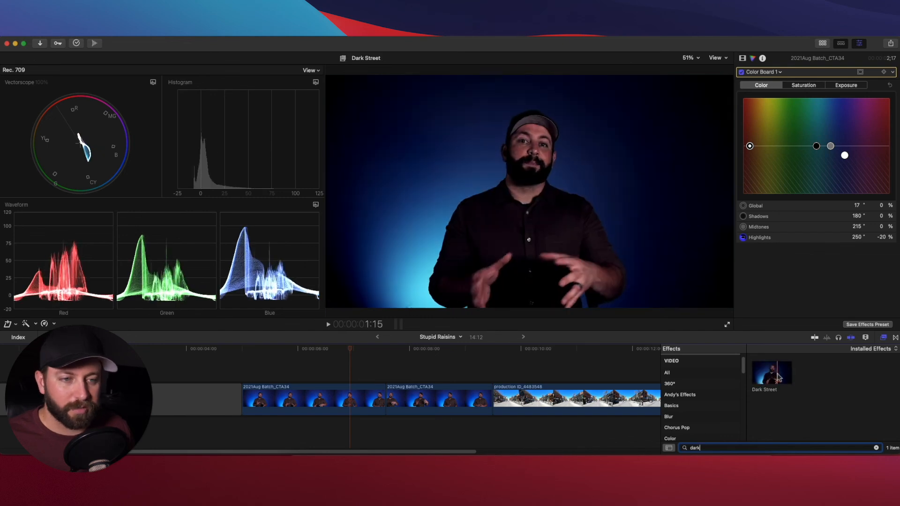
drag(644, 387, 361, 396)
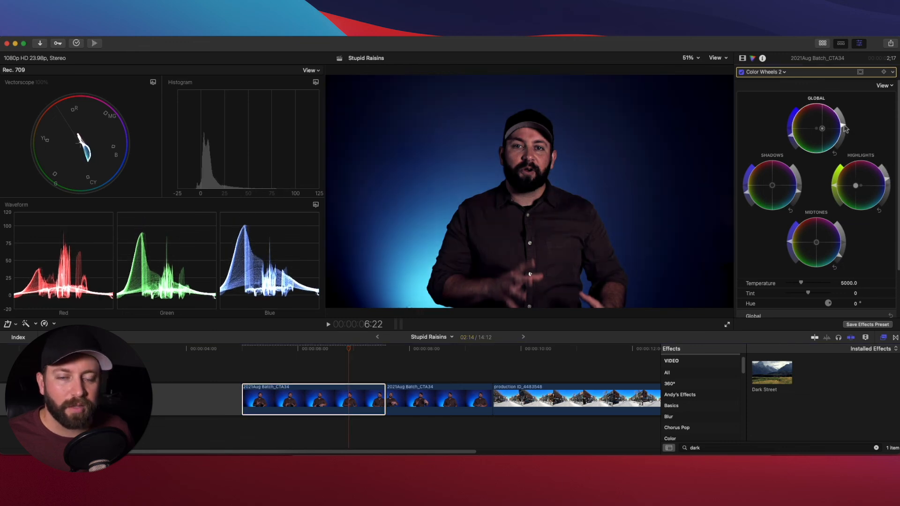
Review the Dark Street look on a frame of the first talking-head clip and on frames of the street clip.
click(365, 350)
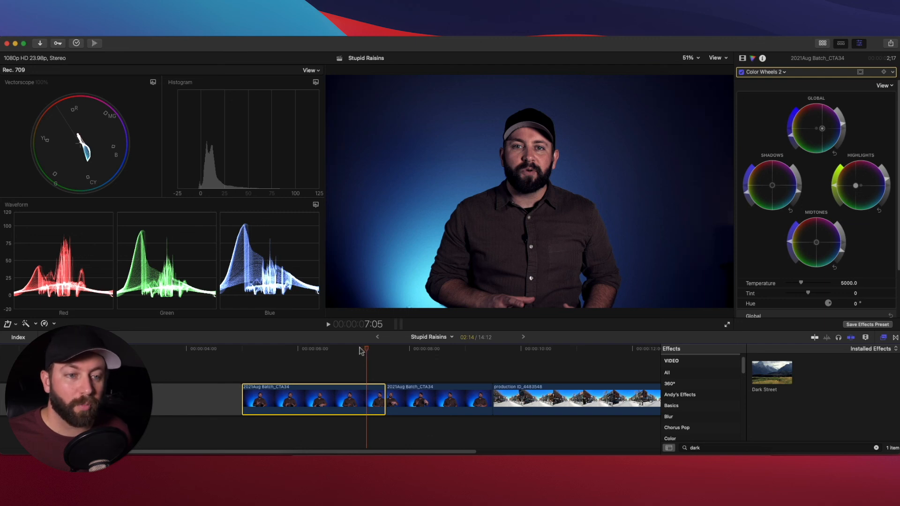
click(565, 351)
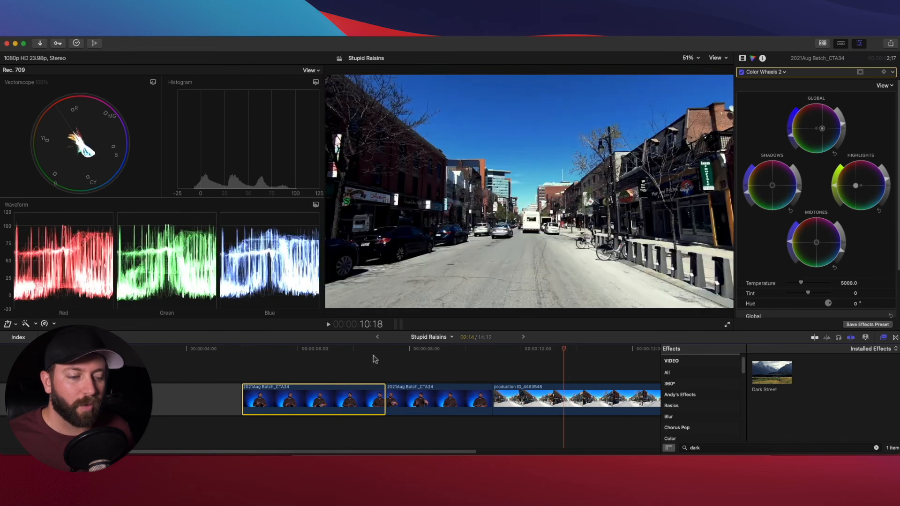
click(577, 350)
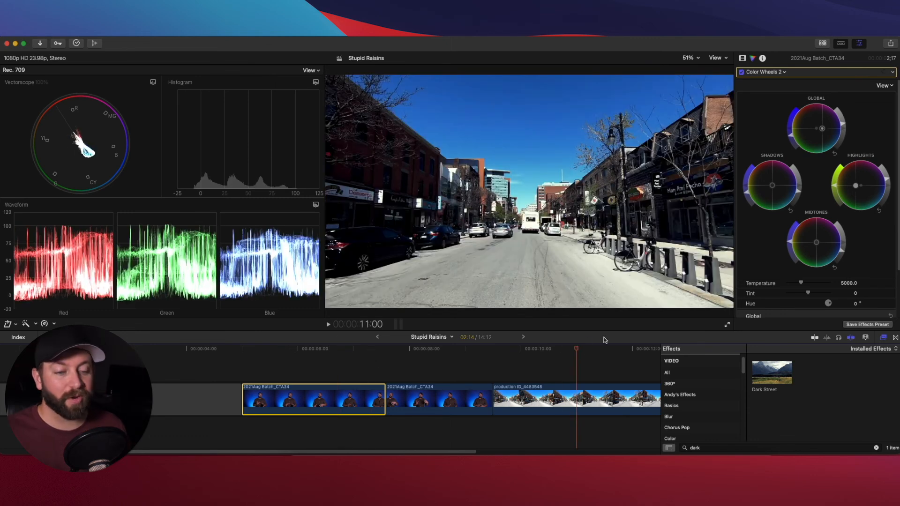